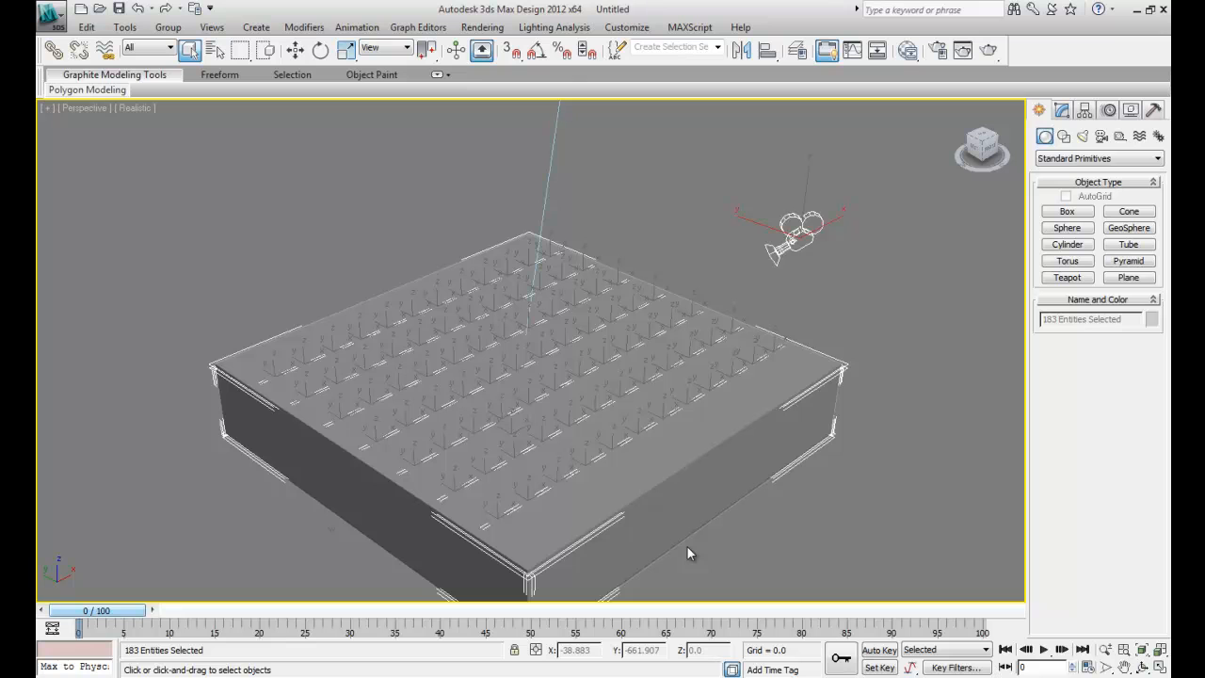
- Delete the roof object covering the building so the interior is exposed
click(648, 462)
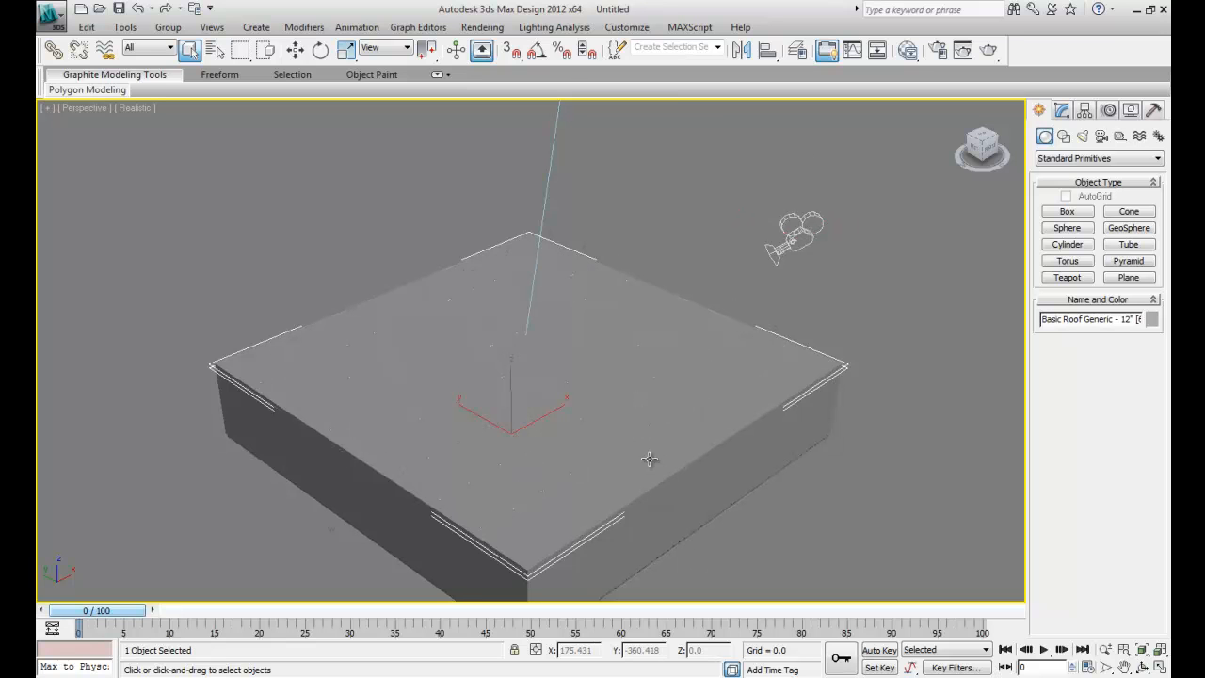
key(Delete)
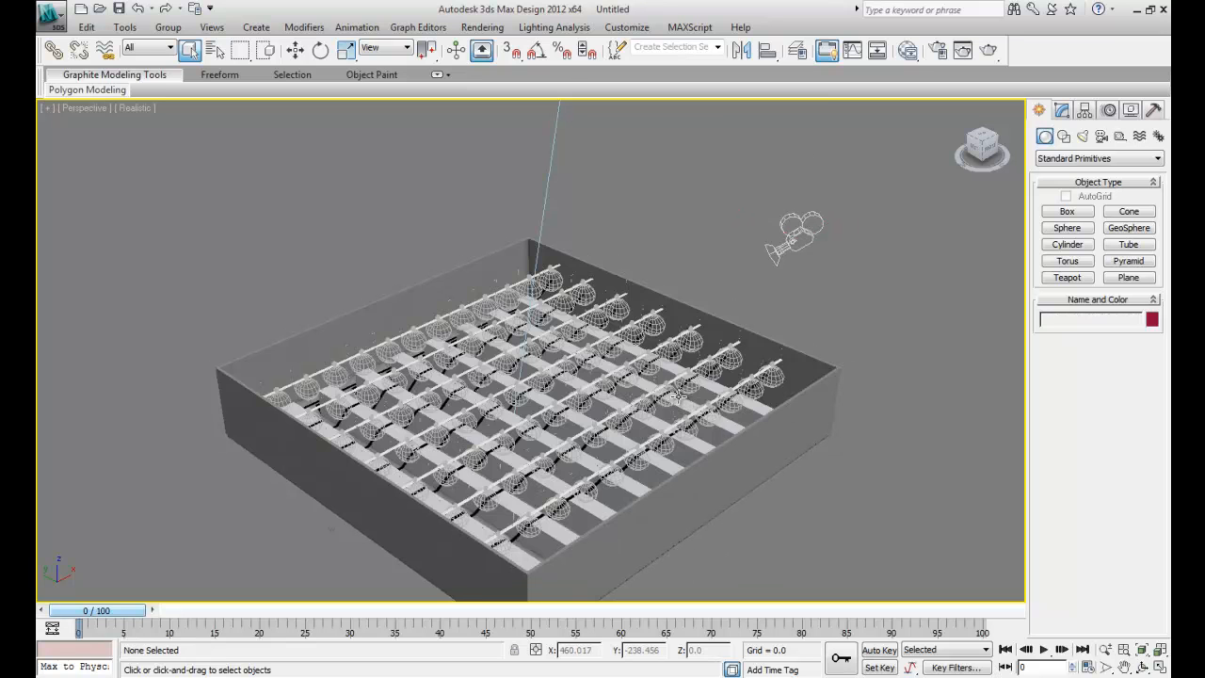
drag(989, 141, 928, 160)
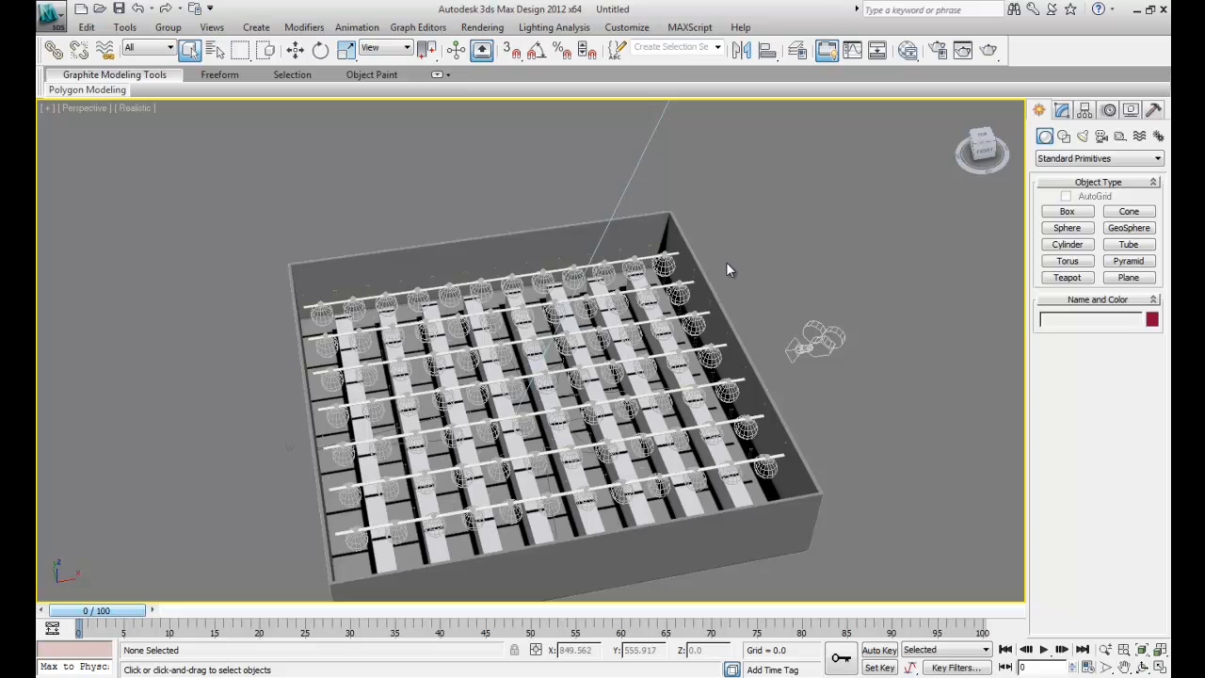
- Delete the daylight system and the camera from the scene
scroll(727, 261, down, 10)
scroll(624, 286, down, 3)
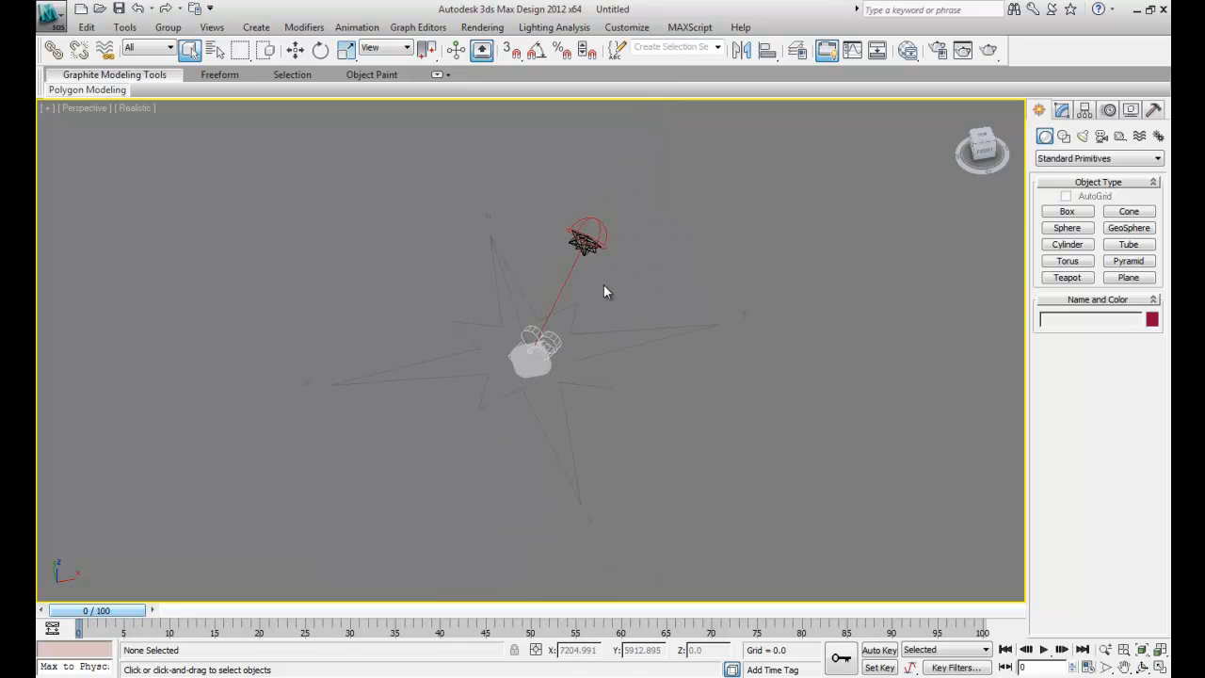
click(584, 241)
key(Delete)
click(551, 343)
key(Delete)
scroll(529, 361, up, 3)
scroll(530, 361, up, 5)
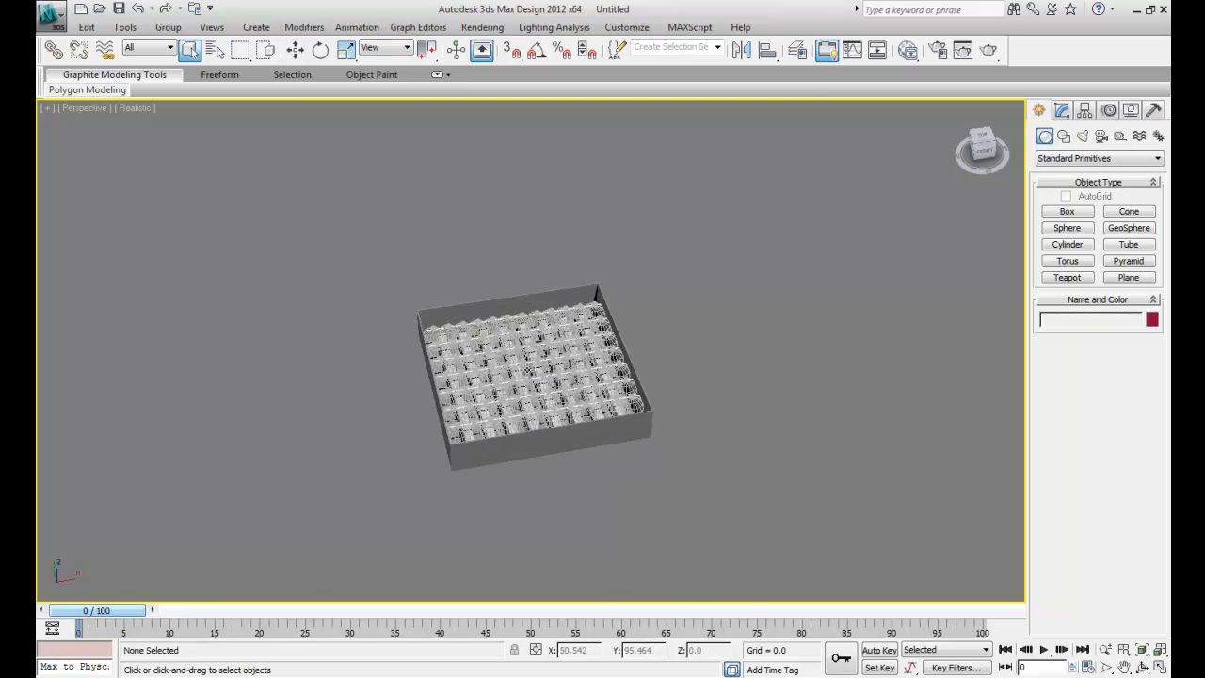
scroll(556, 534, up, 5)
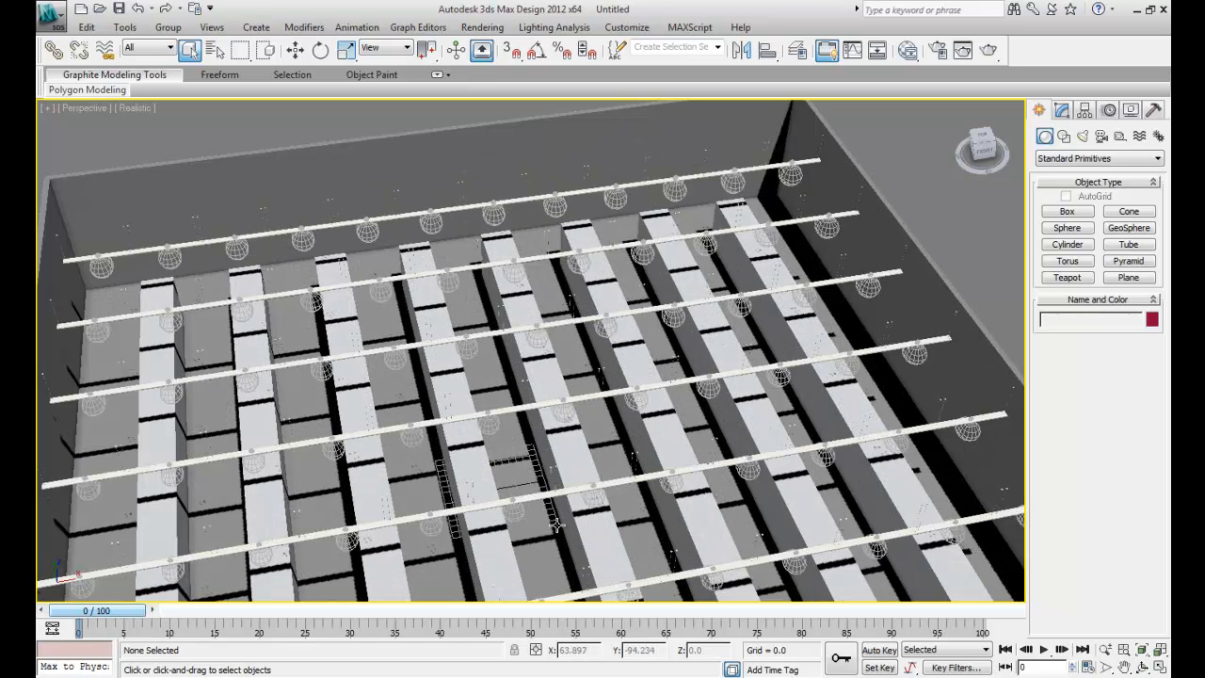
scroll(524, 426, down, 5)
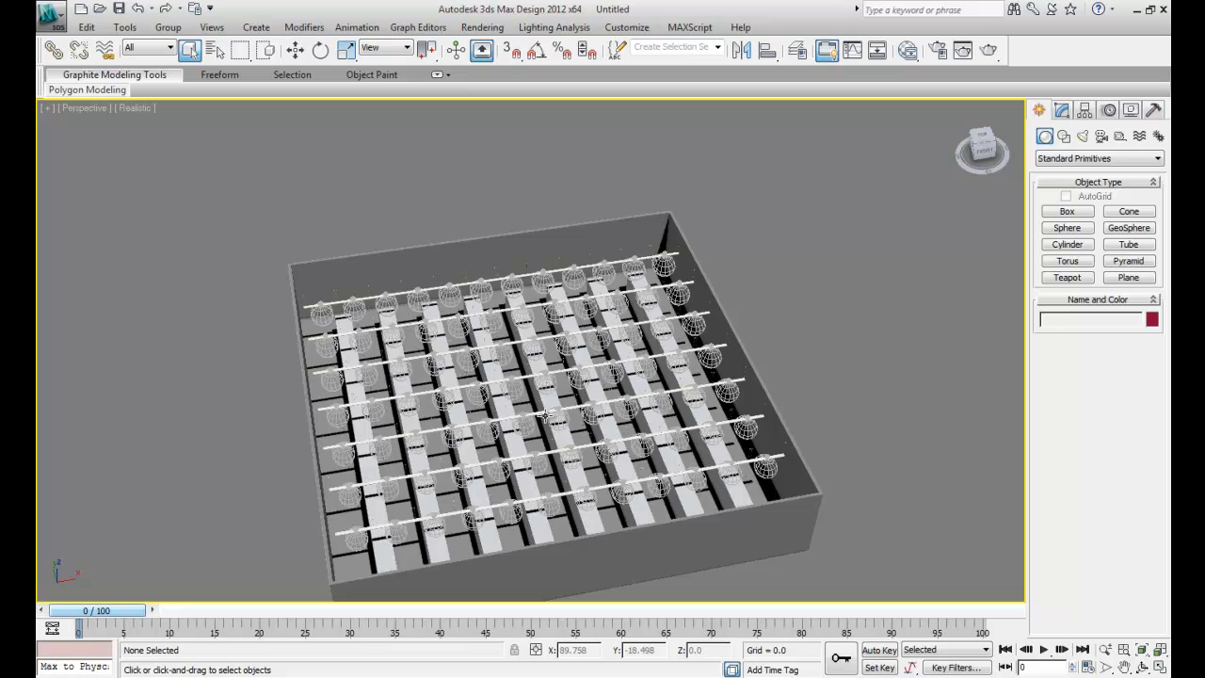
- Open a widened Slate Material Editor and add a mental ray Arch & Design material to its view
click(907, 51)
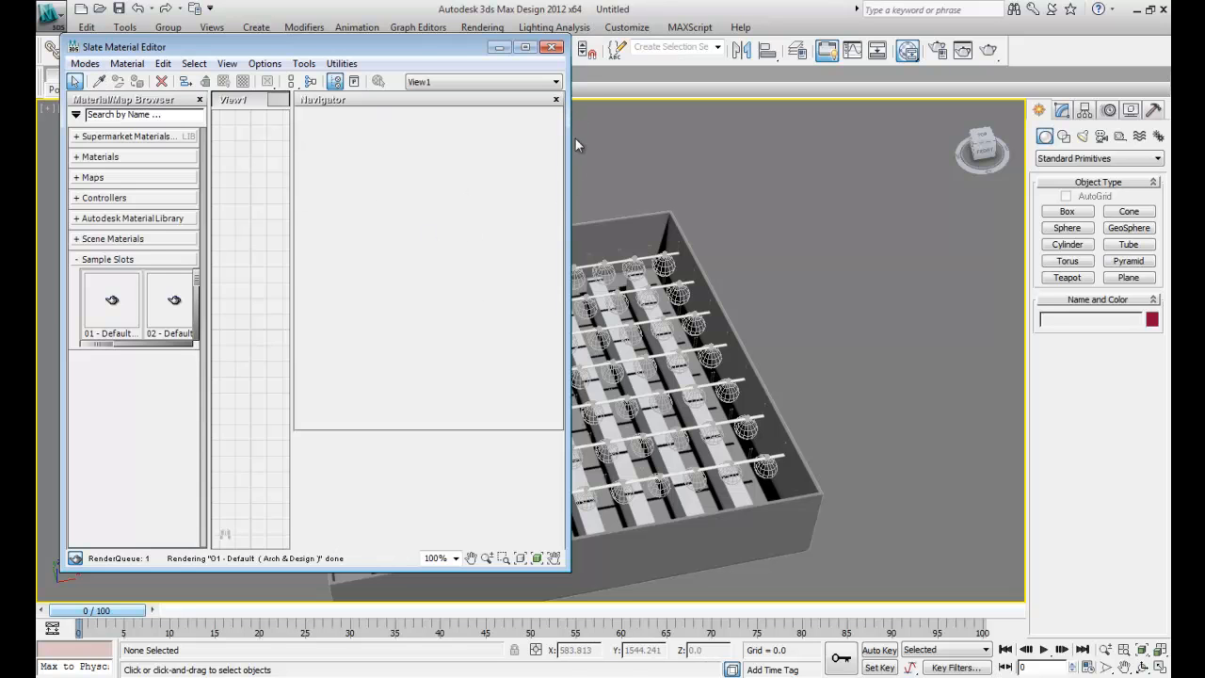
drag(570, 146, 821, 155)
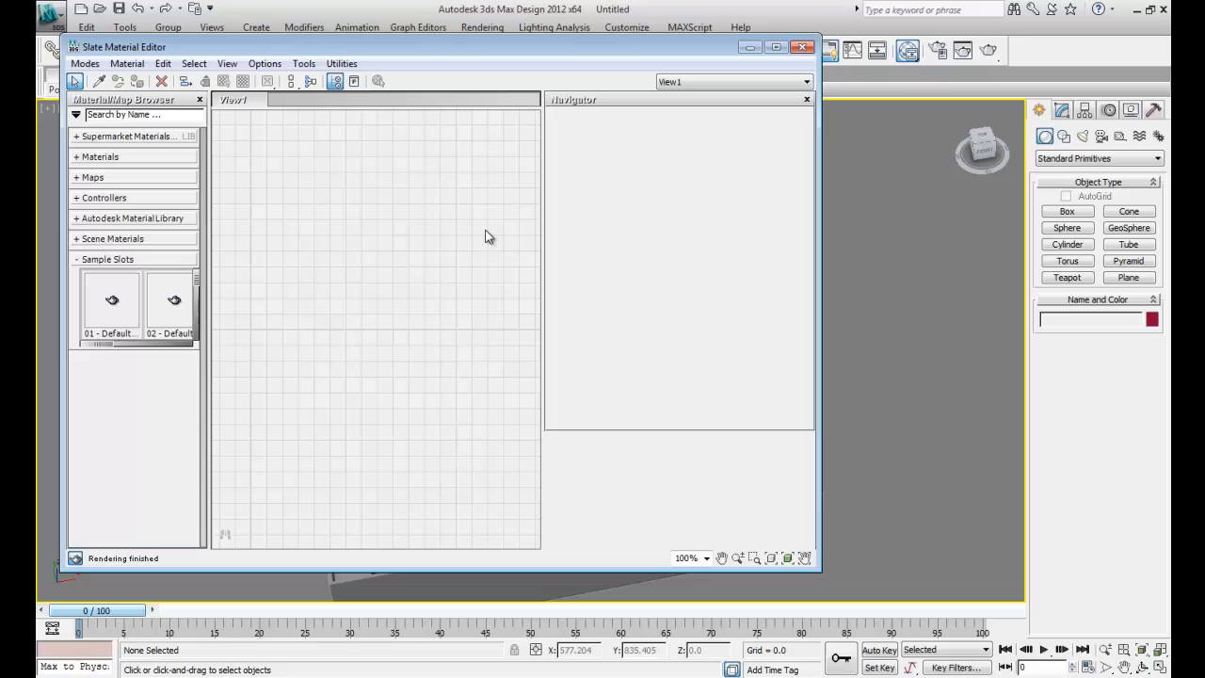
click(83, 157)
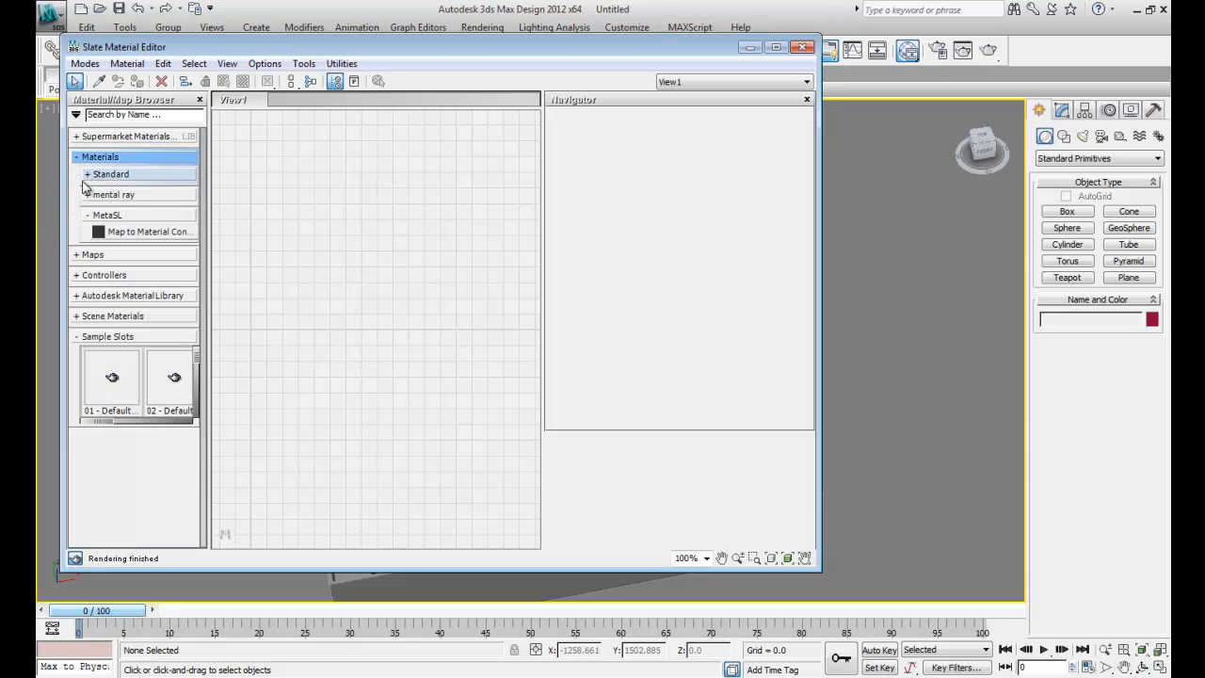
click(87, 194)
drag(132, 212, 266, 339)
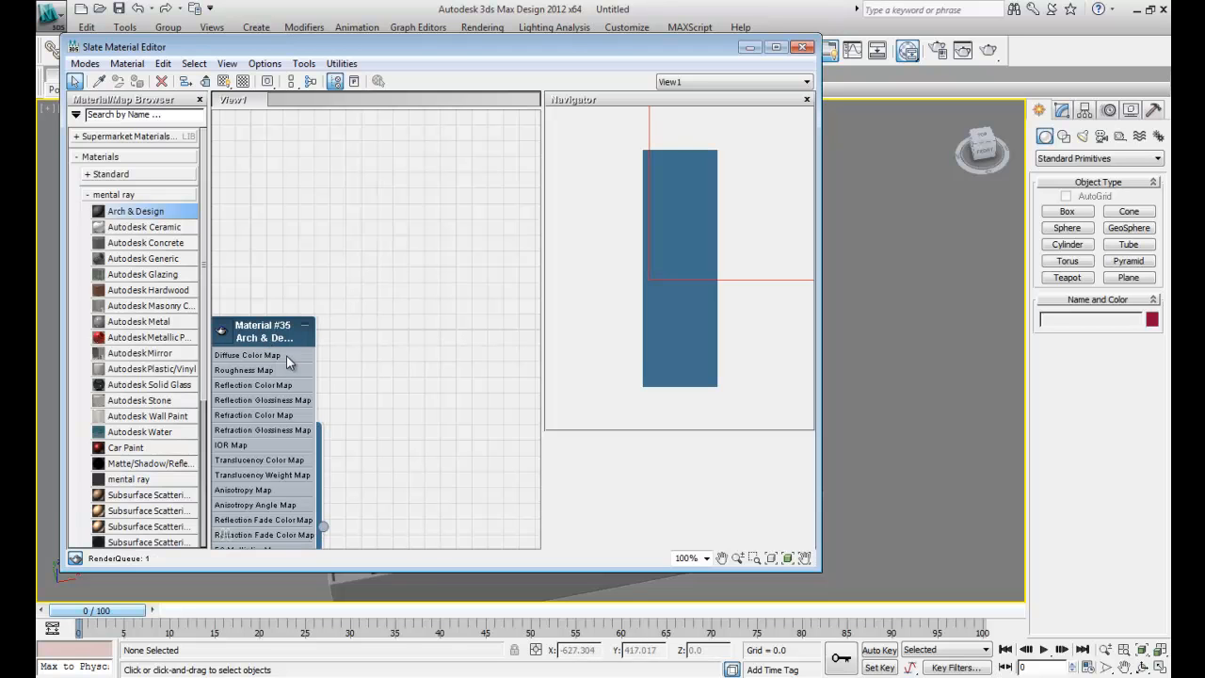
- Display the new material's parameters in place of the Navigator and set its reflectivity and reflection glossiness to 0.5
double_click(271, 336)
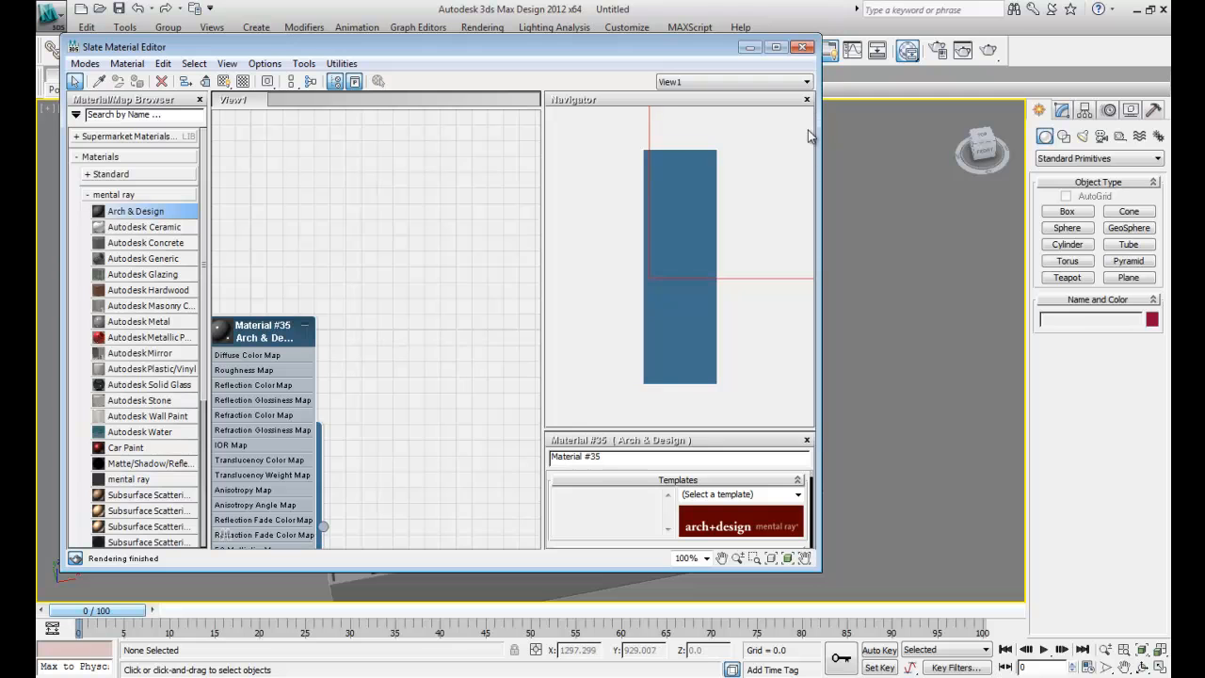
click(806, 100)
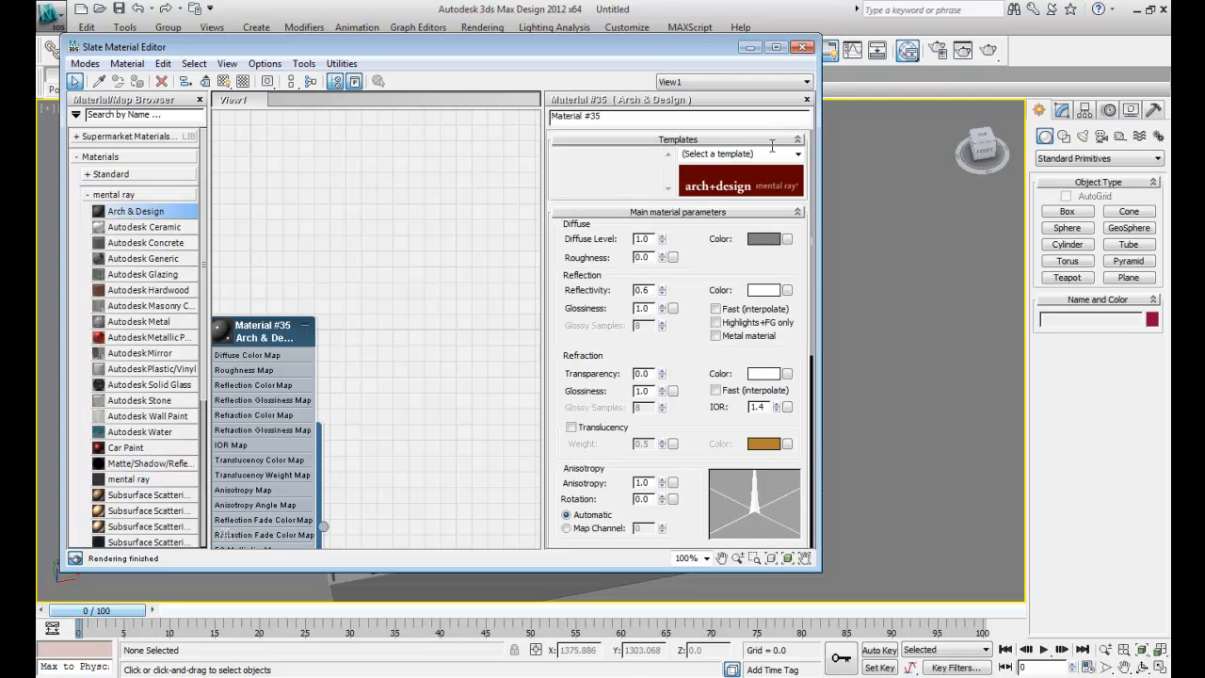
double_click(645, 291)
text(5)
double_click(643, 308)
text(0.5)
key(Return)
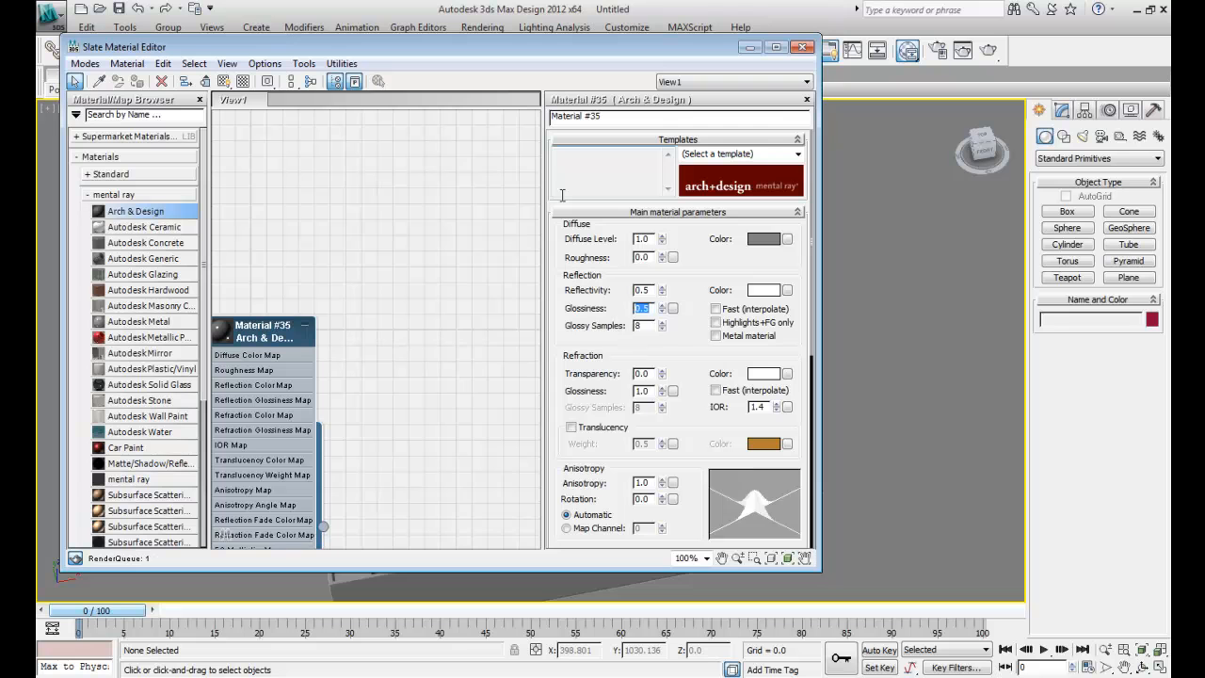
- Set the material's diffuse color to a light green, about 0.502 red, 0.882 green and 0.655 blue
click(764, 241)
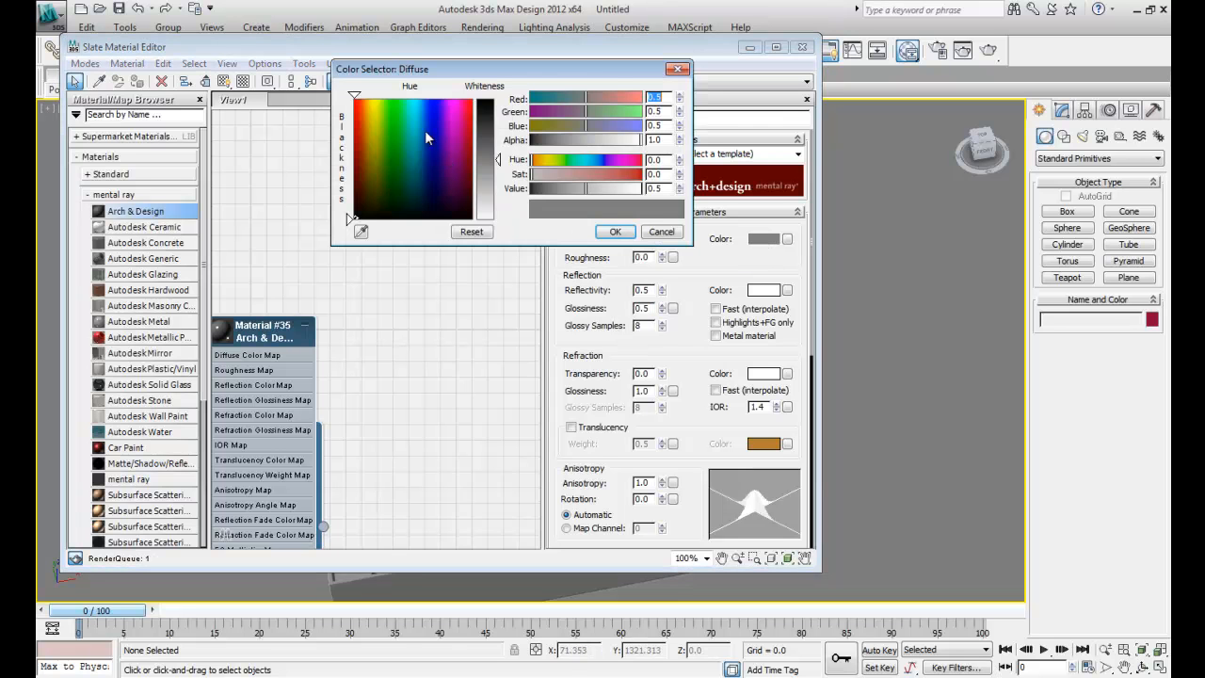
click(402, 133)
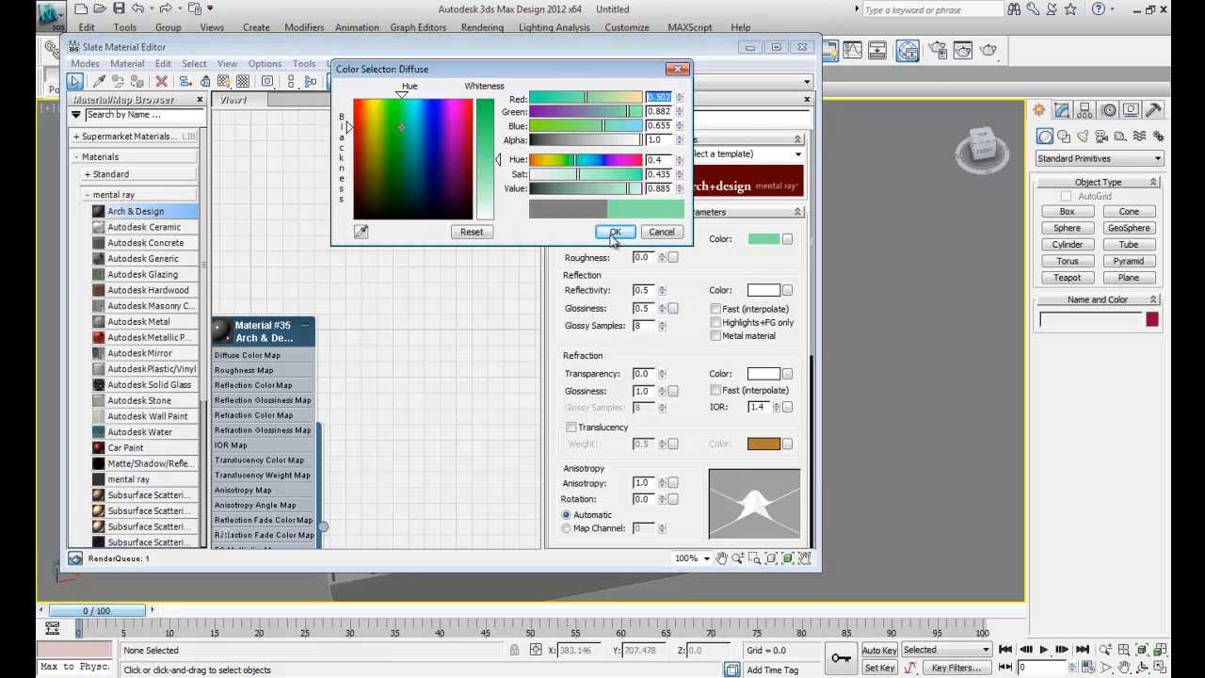
click(615, 232)
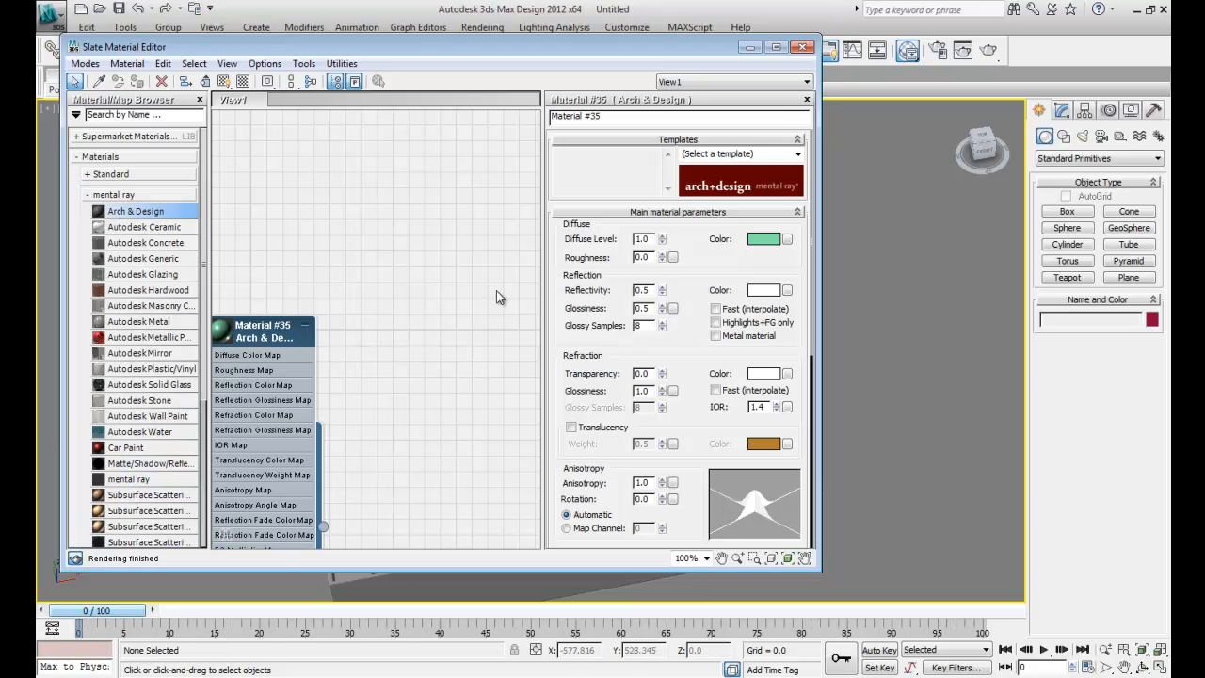
- Rename the Arch & Design material to Walls and collapse its node
drag(608, 116, 485, 121)
text(Walls)
key(Return)
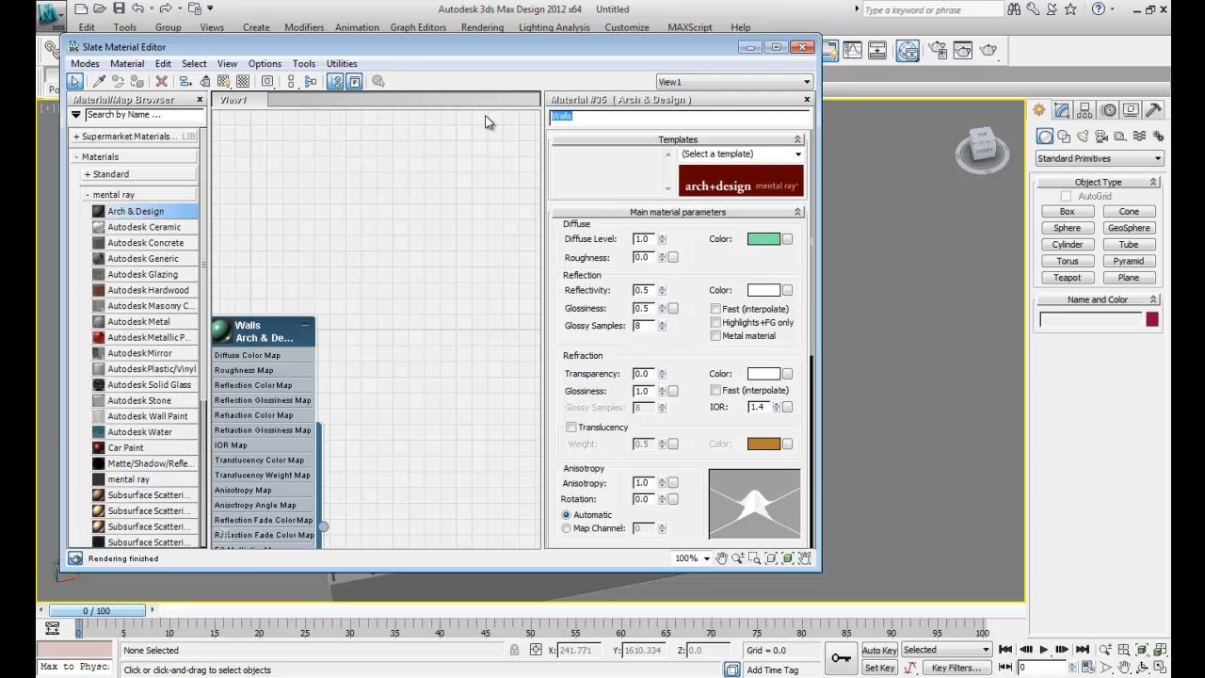
click(304, 326)
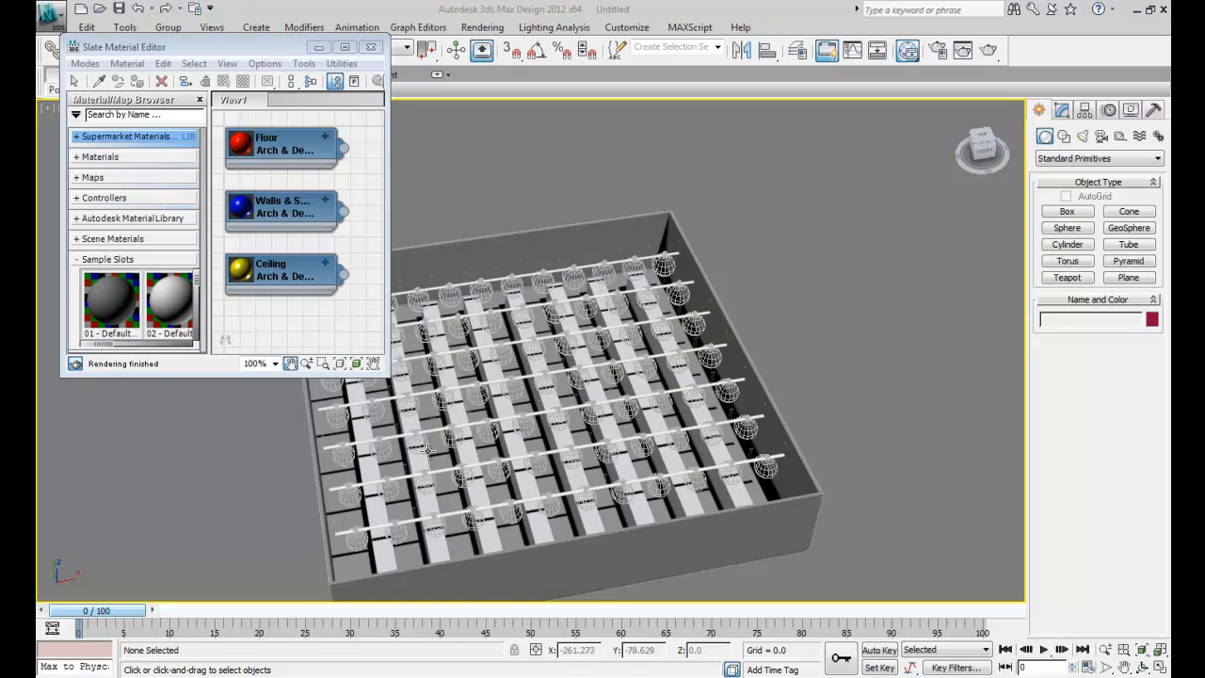
- Select all four outer walls and assign the blue walls material to them
click(575, 236)
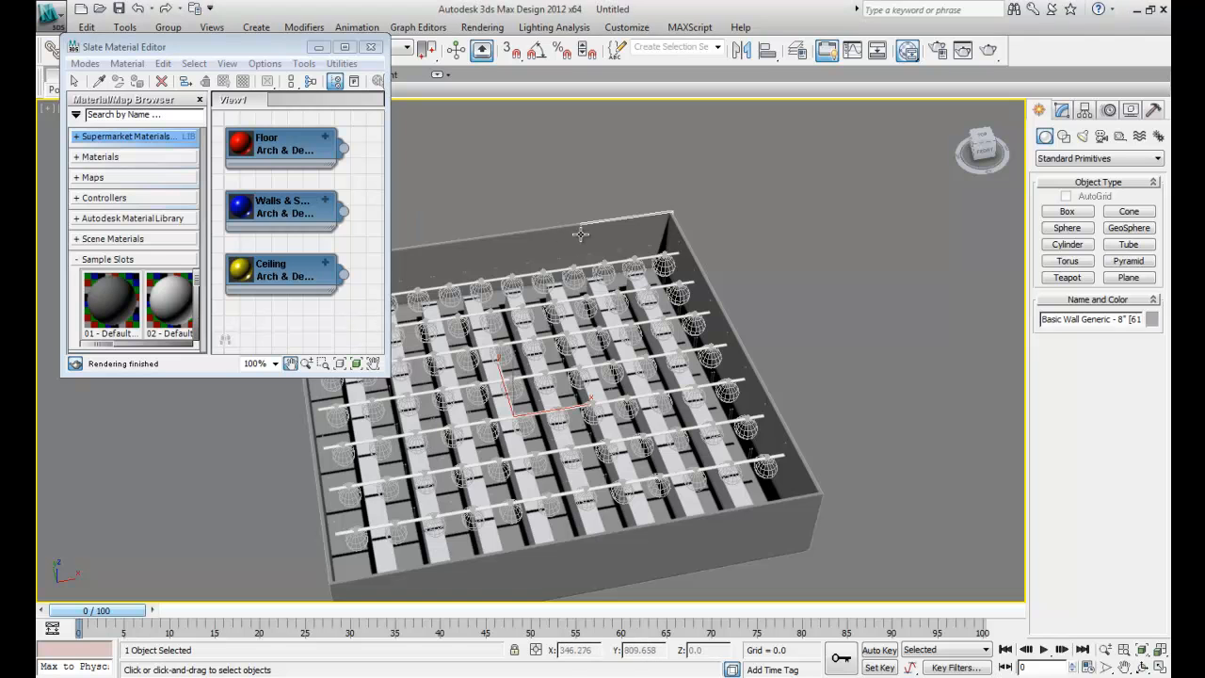
ctrl+click(764, 490)
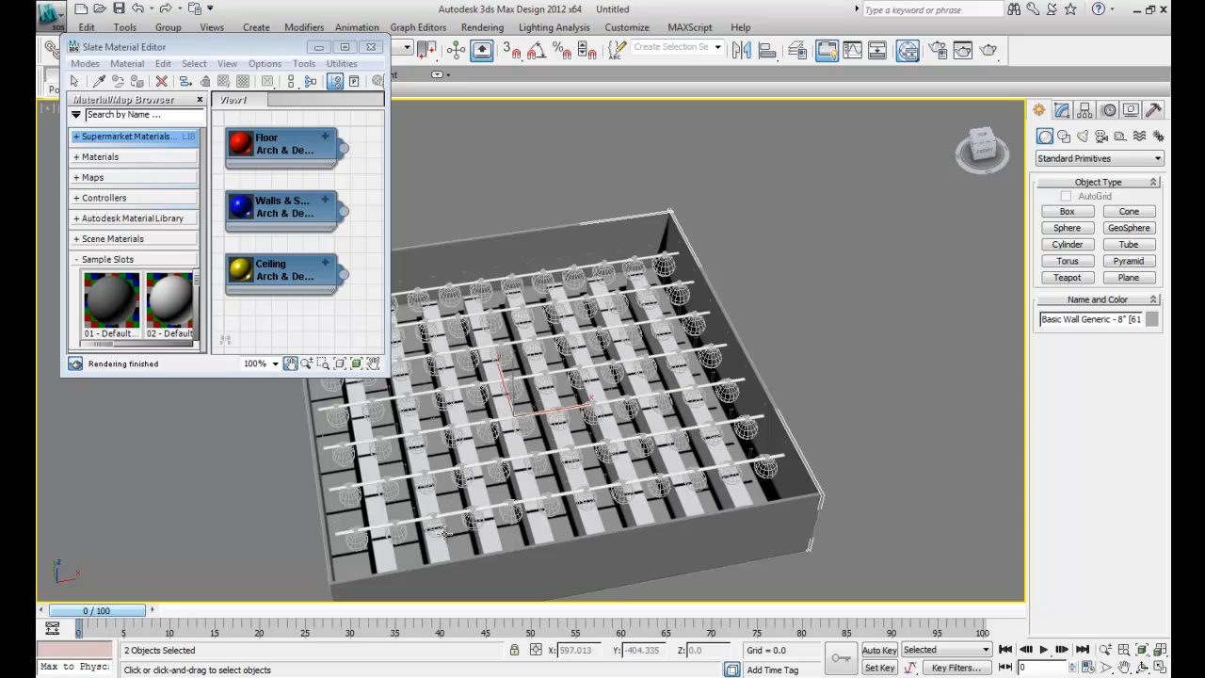
ctrl+click(323, 539)
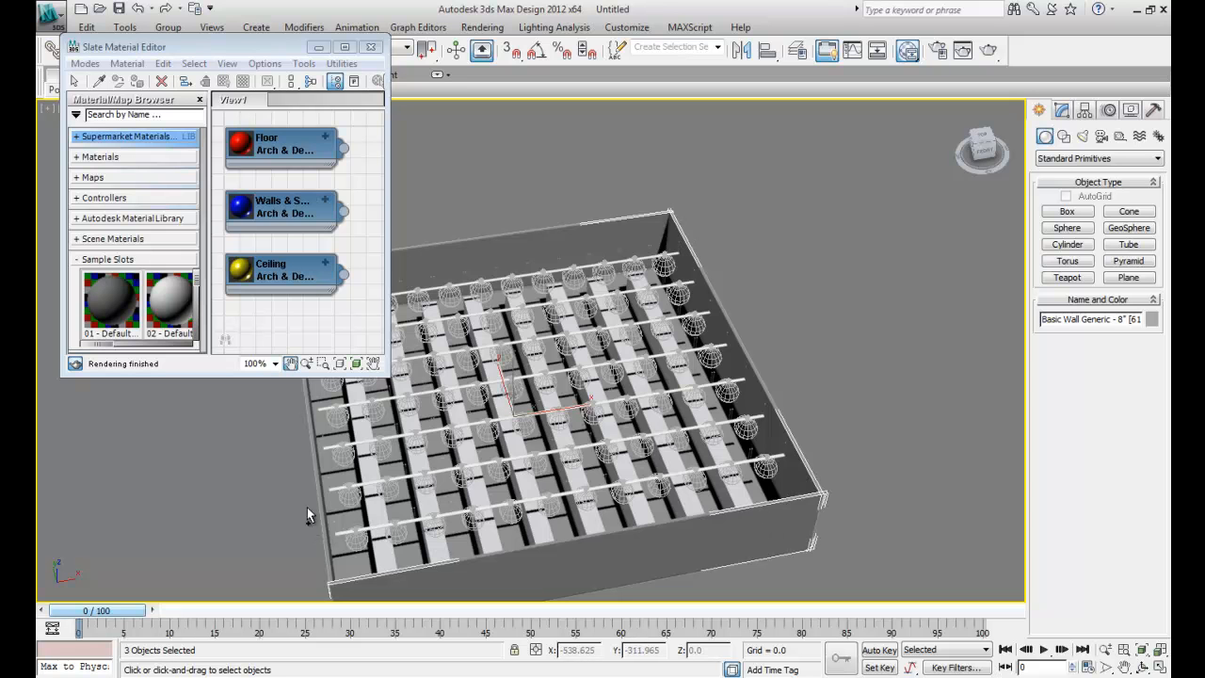
ctrl+click(317, 478)
click(270, 215)
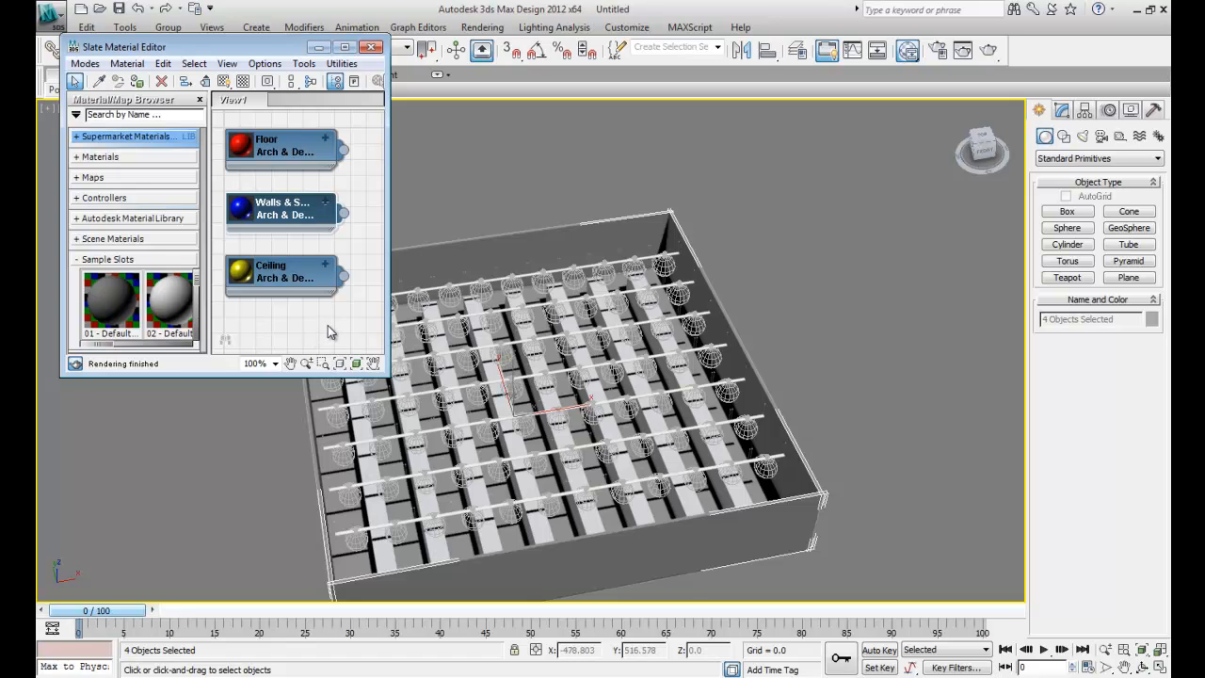
click(136, 82)
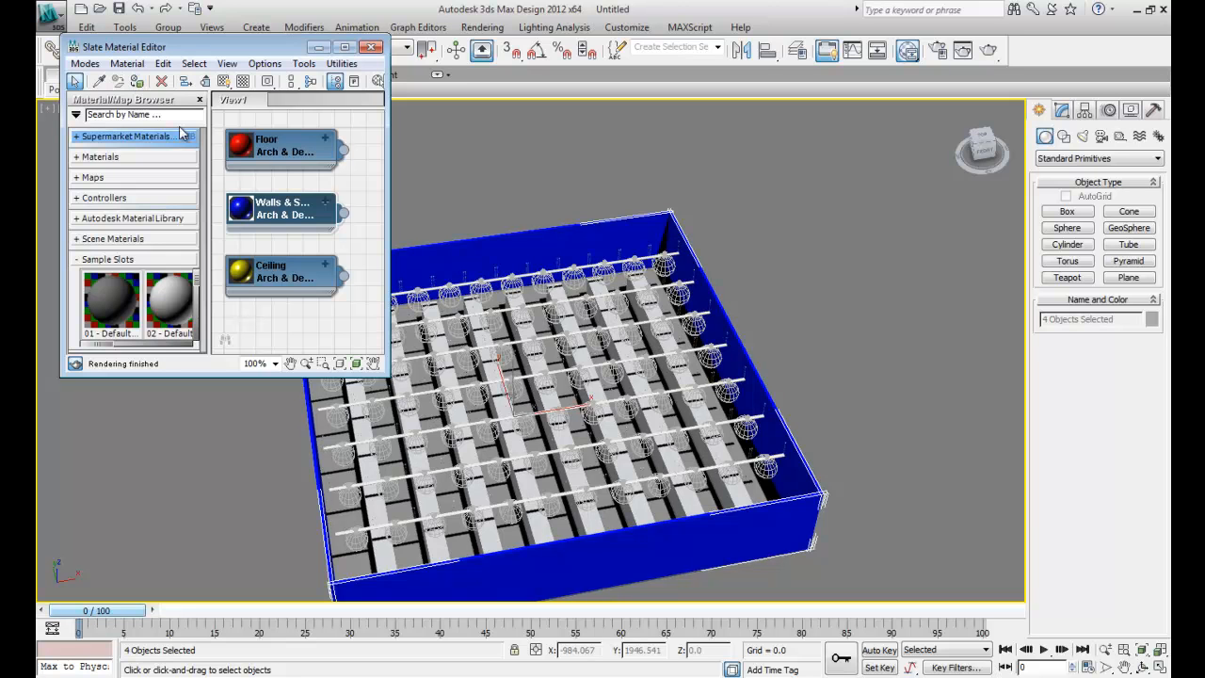
- Apply the red Floor material to the building's floor
click(344, 155)
drag(345, 152, 438, 461)
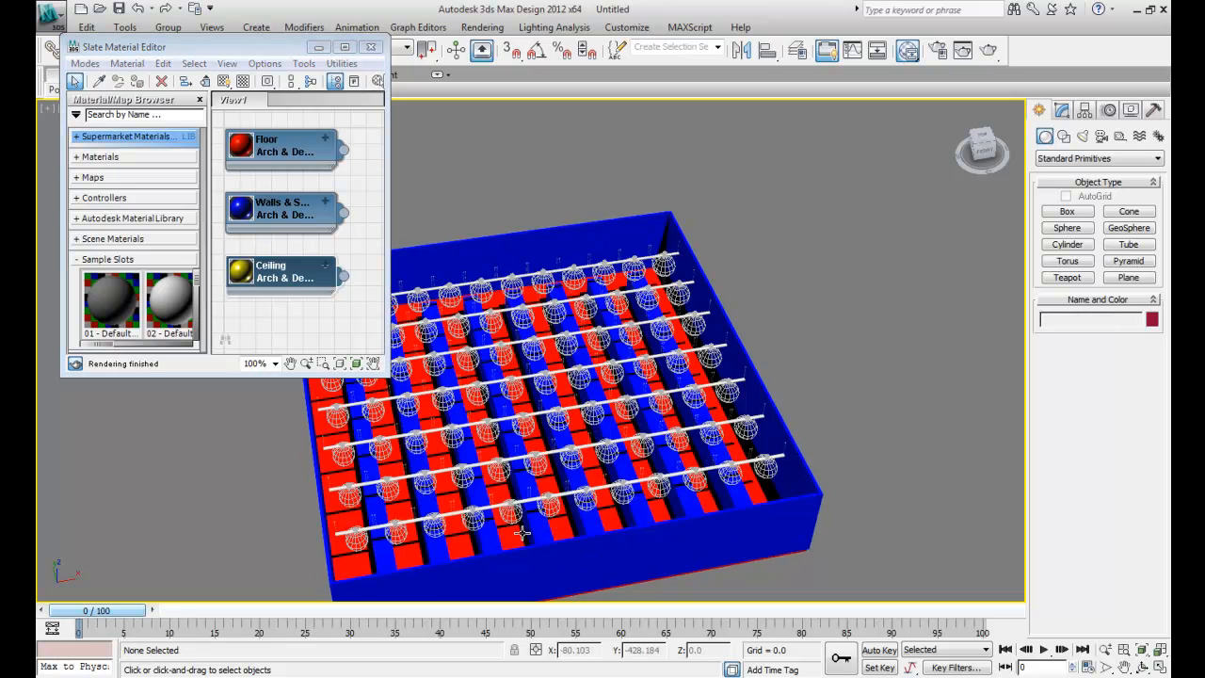
- Delete the light fixture rails running across the room, keeping the light sources
click(656, 255)
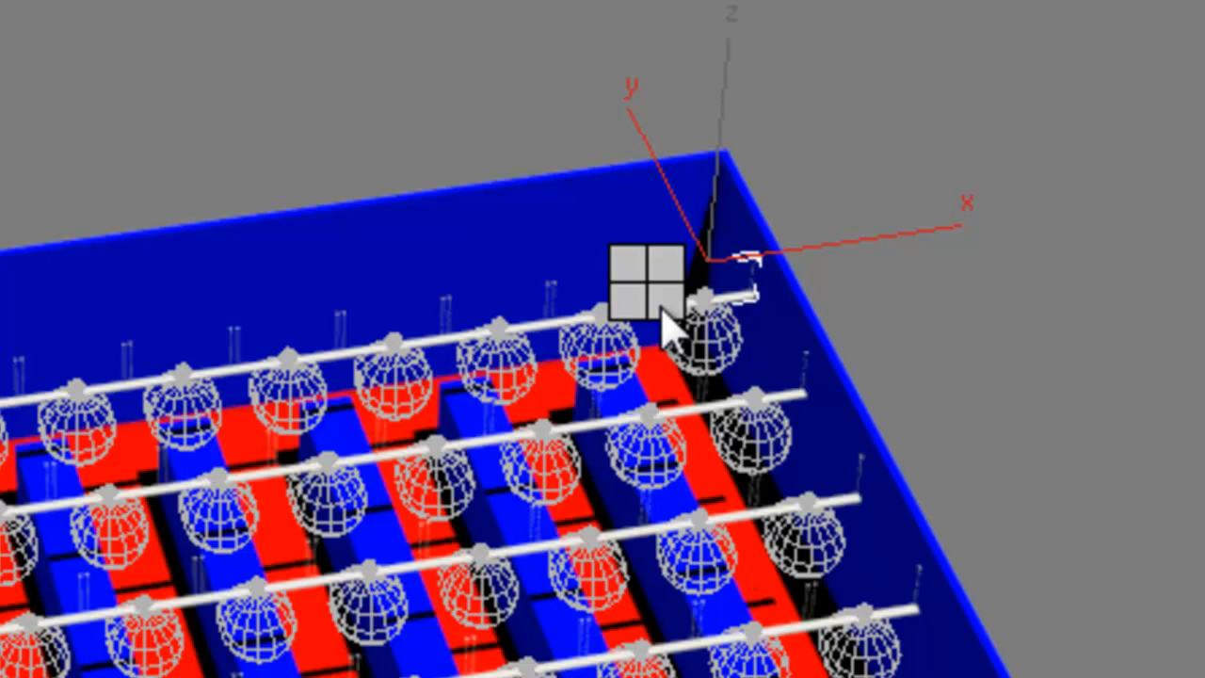
click(771, 538)
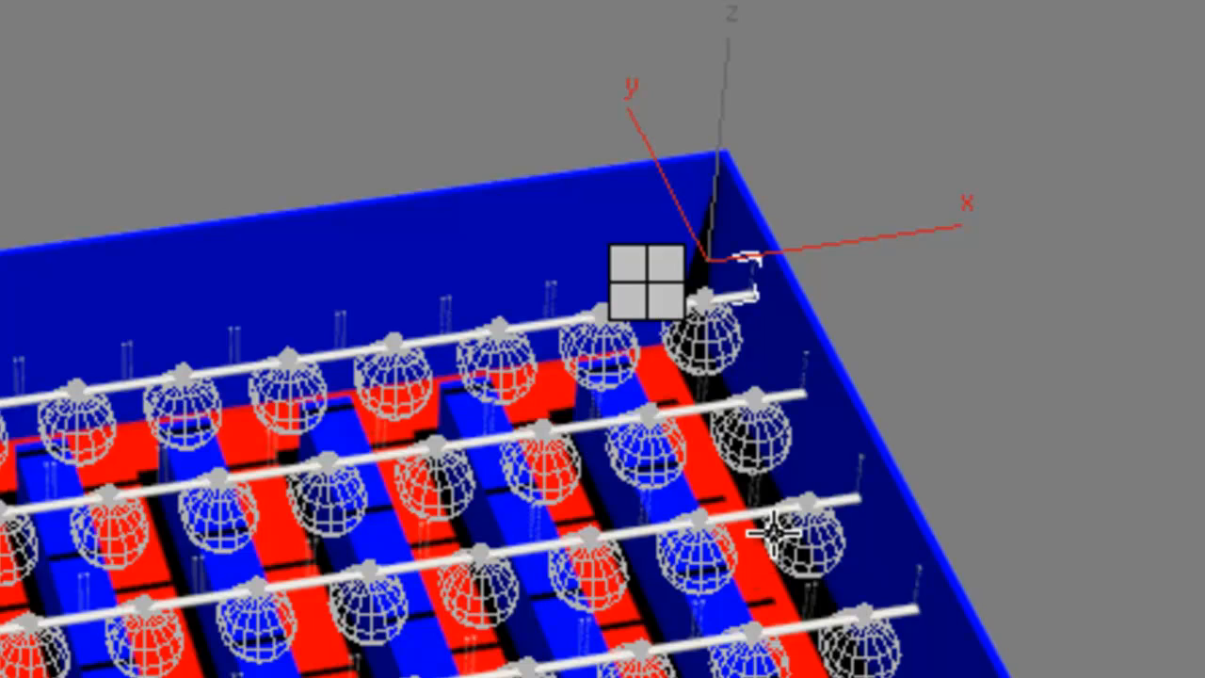
key(Delete)
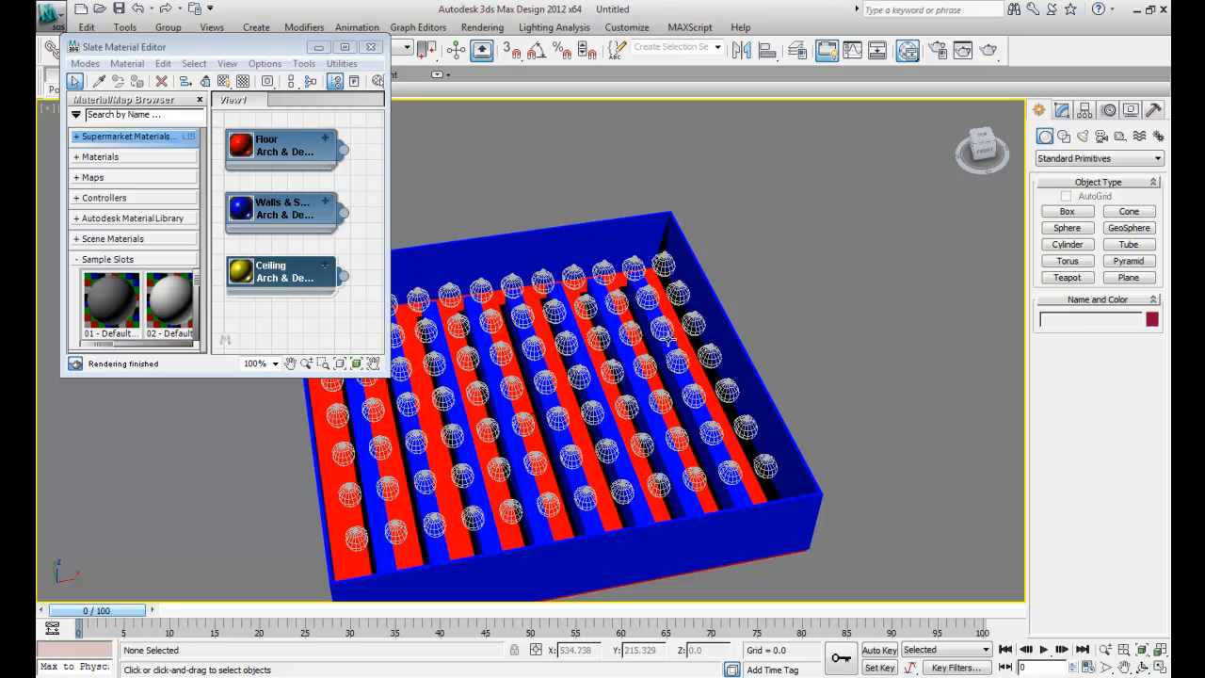
- Close the material editor and, in top view, create a LightMeter helper about 524 long and 39 wide along the central aisle
click(985, 137)
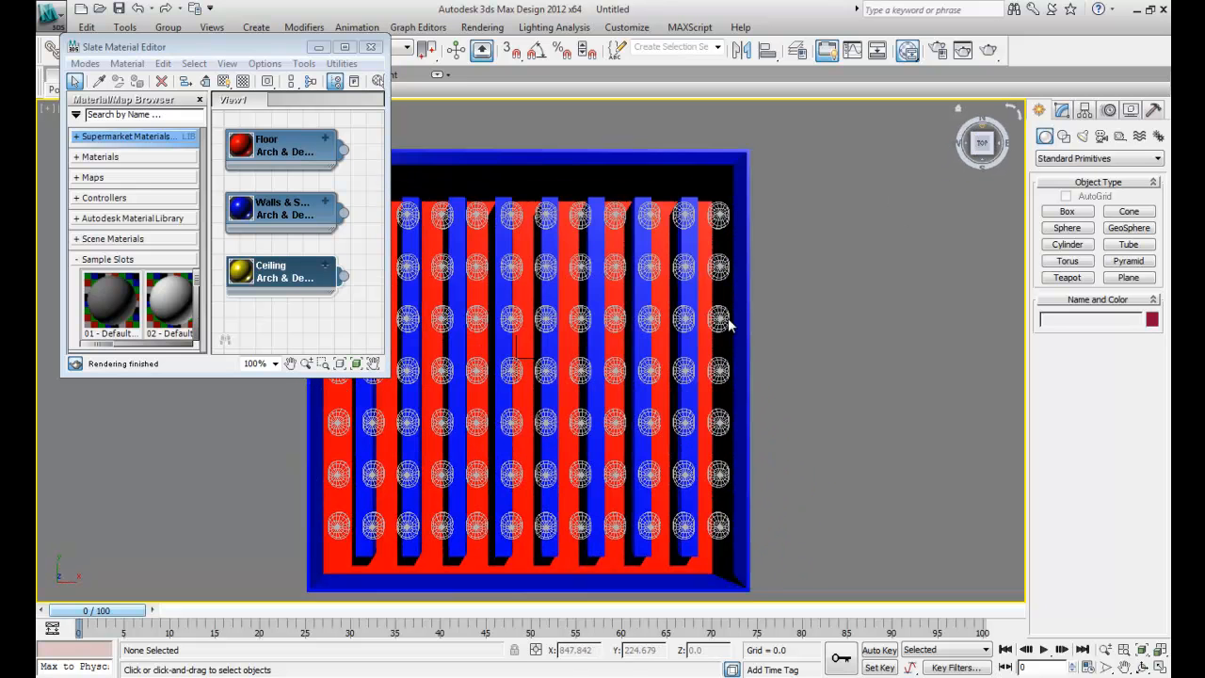
scroll(514, 386, up, 5)
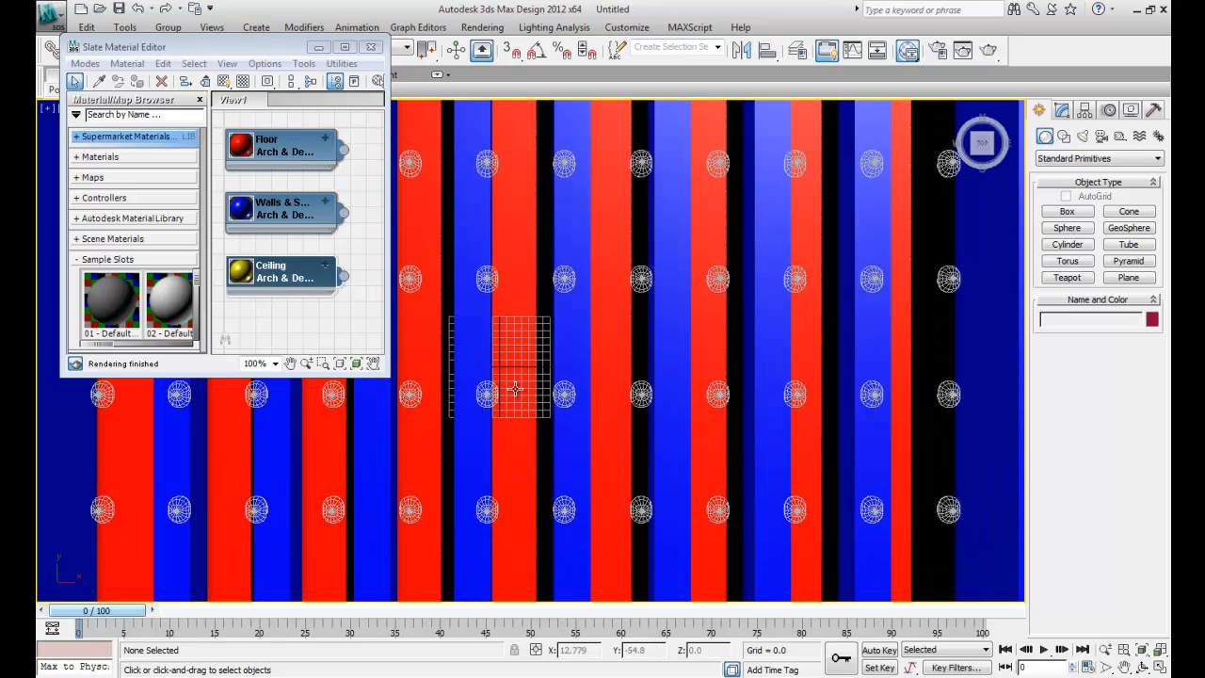
click(373, 47)
click(554, 27)
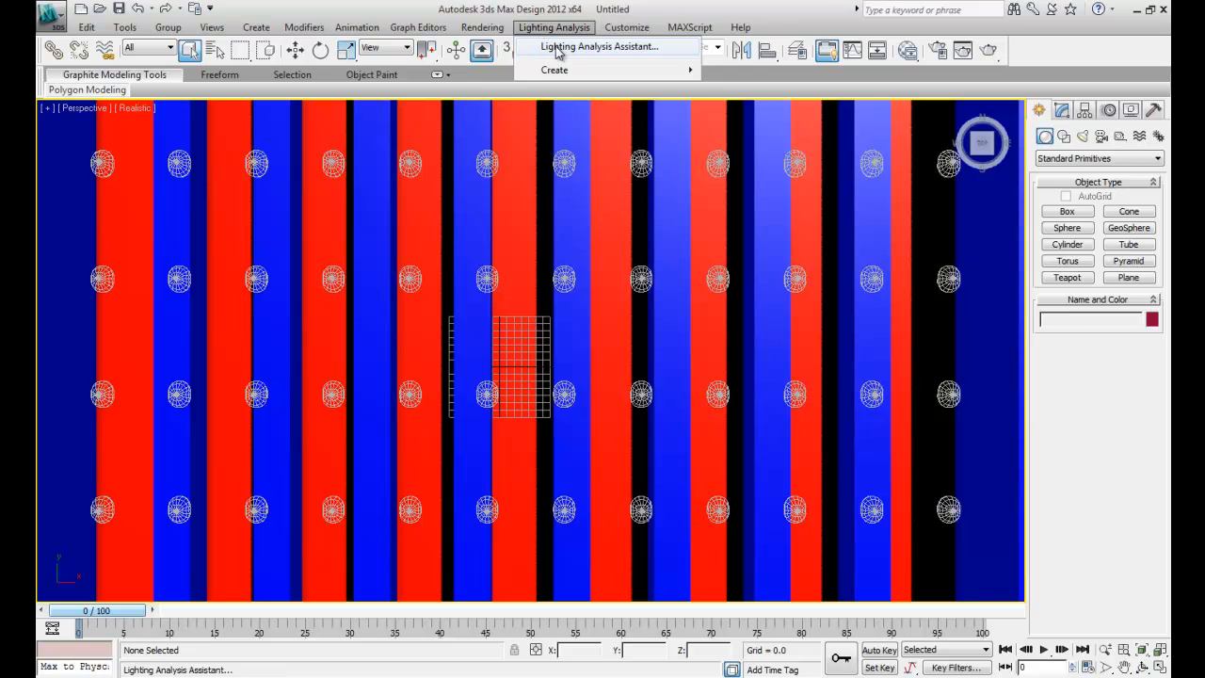
mouse_move(555, 69)
click(744, 113)
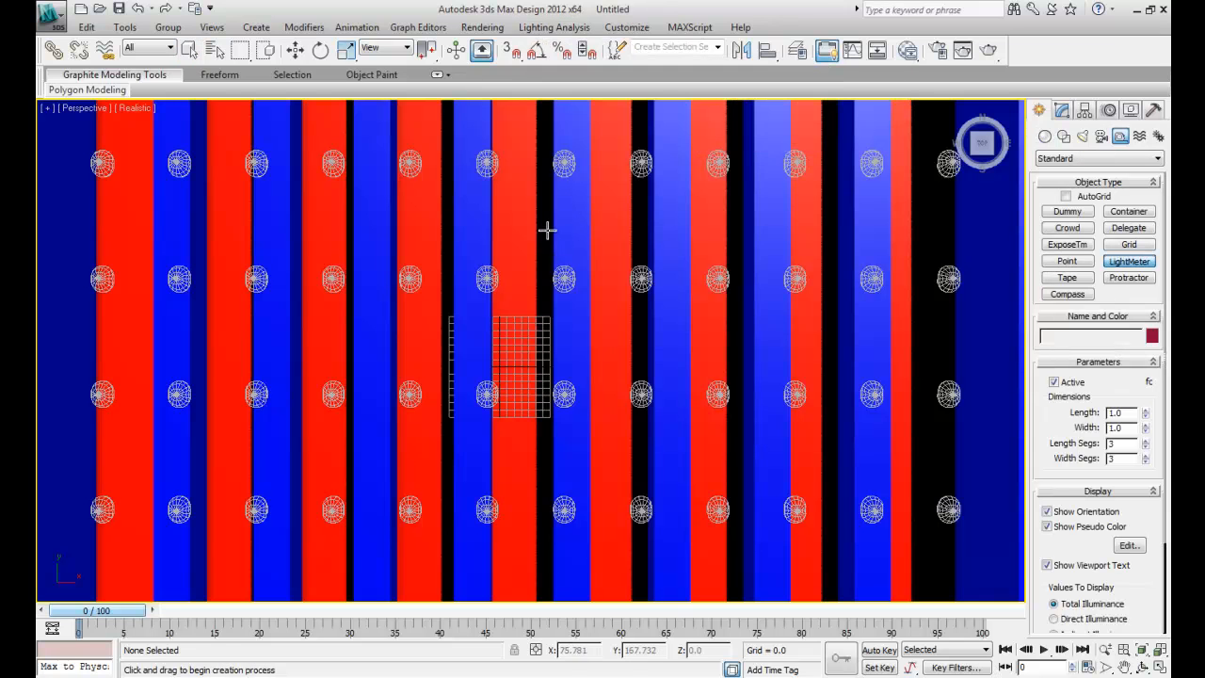
drag(499, 139, 530, 521)
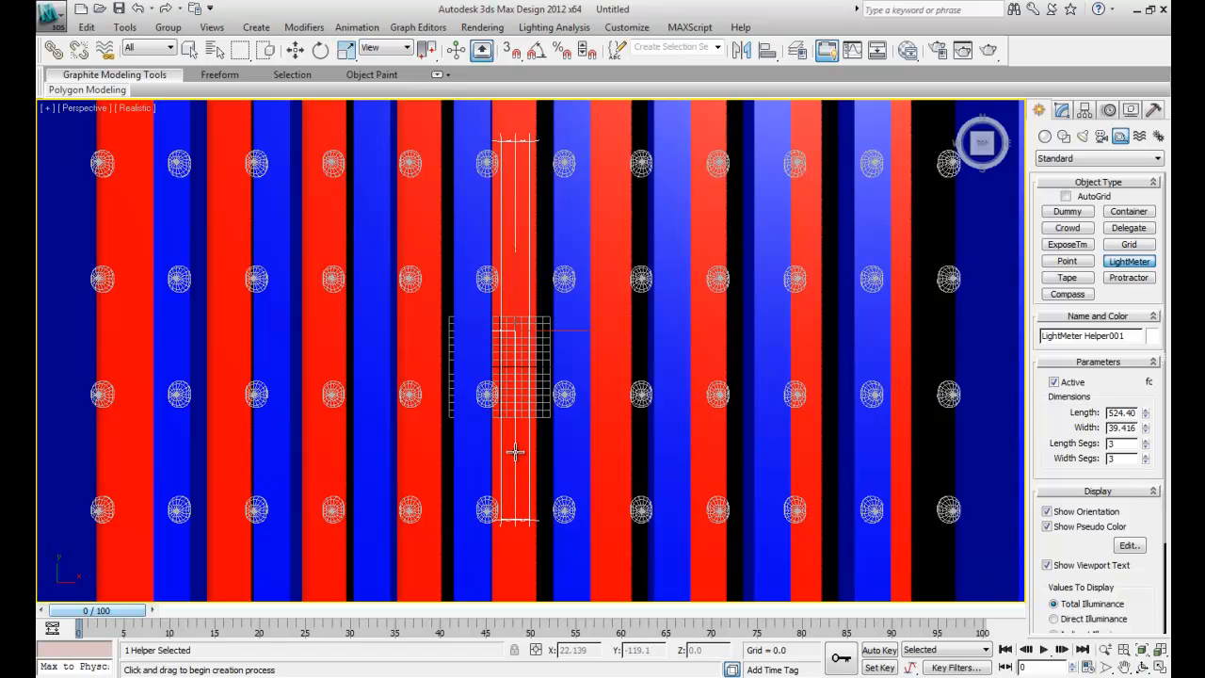
- Set the light meter's length to 480, width to 48, length segments to 41 and width segments to 5
double_click(1134, 413)
text(480)
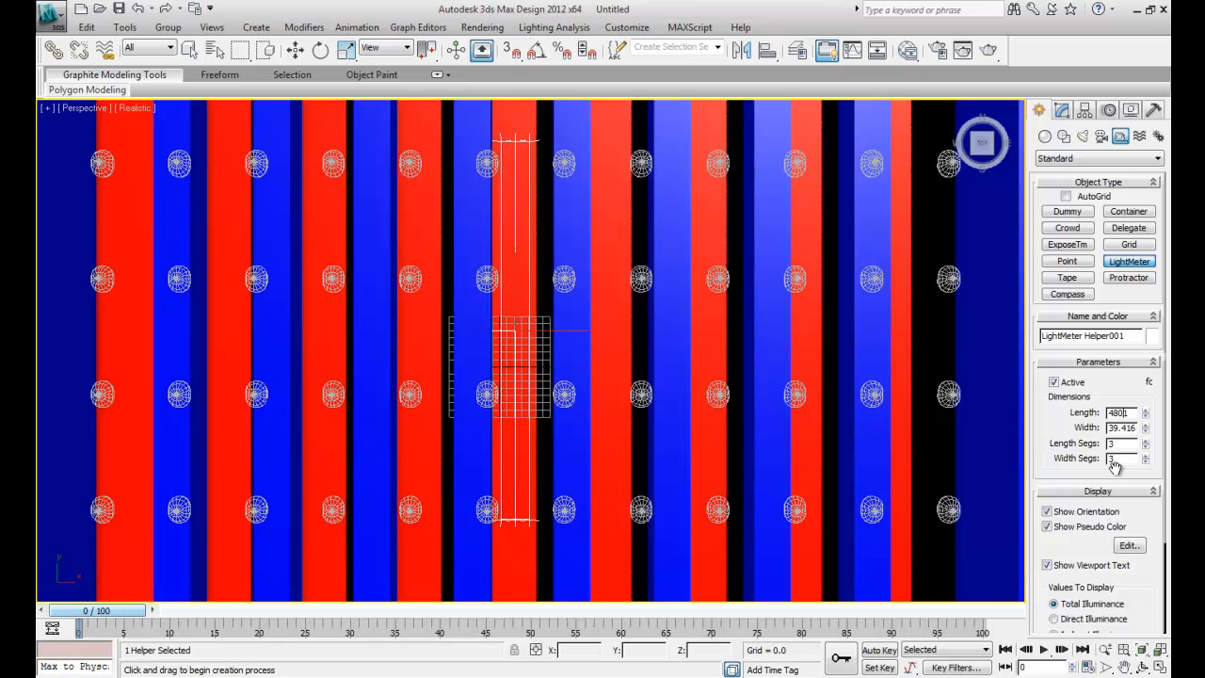
key(Return)
double_click(1128, 429)
key(BackSpace)
text(48)
key(Return)
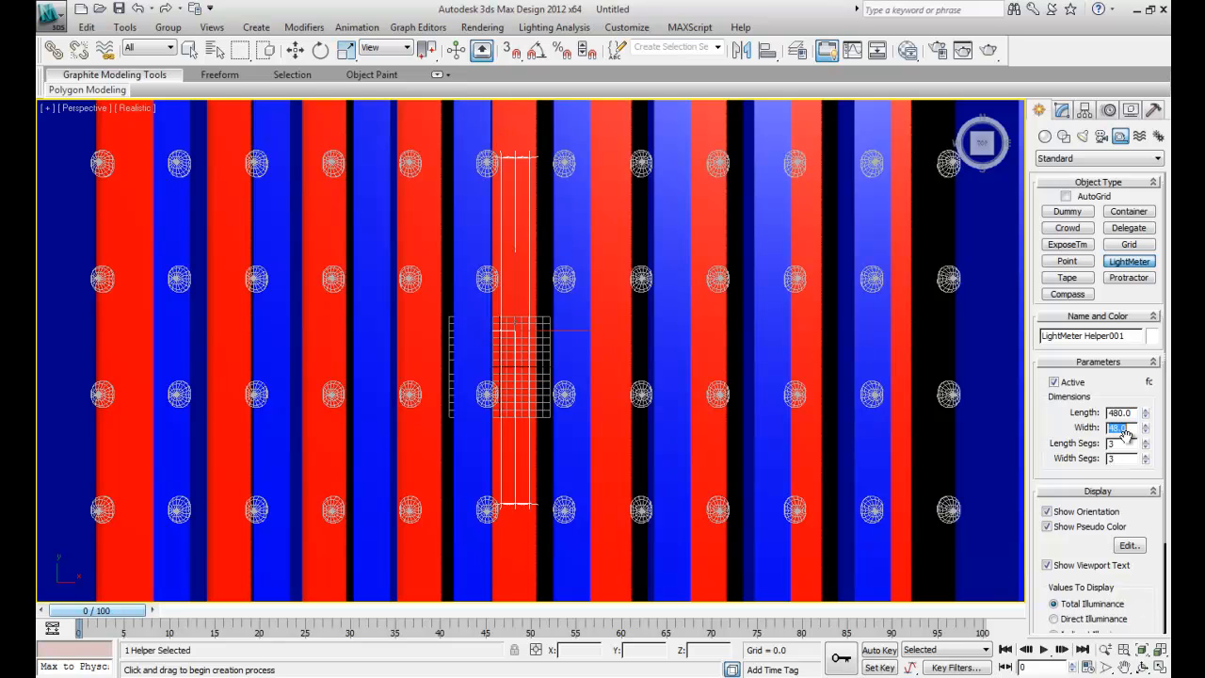
key(Tab)
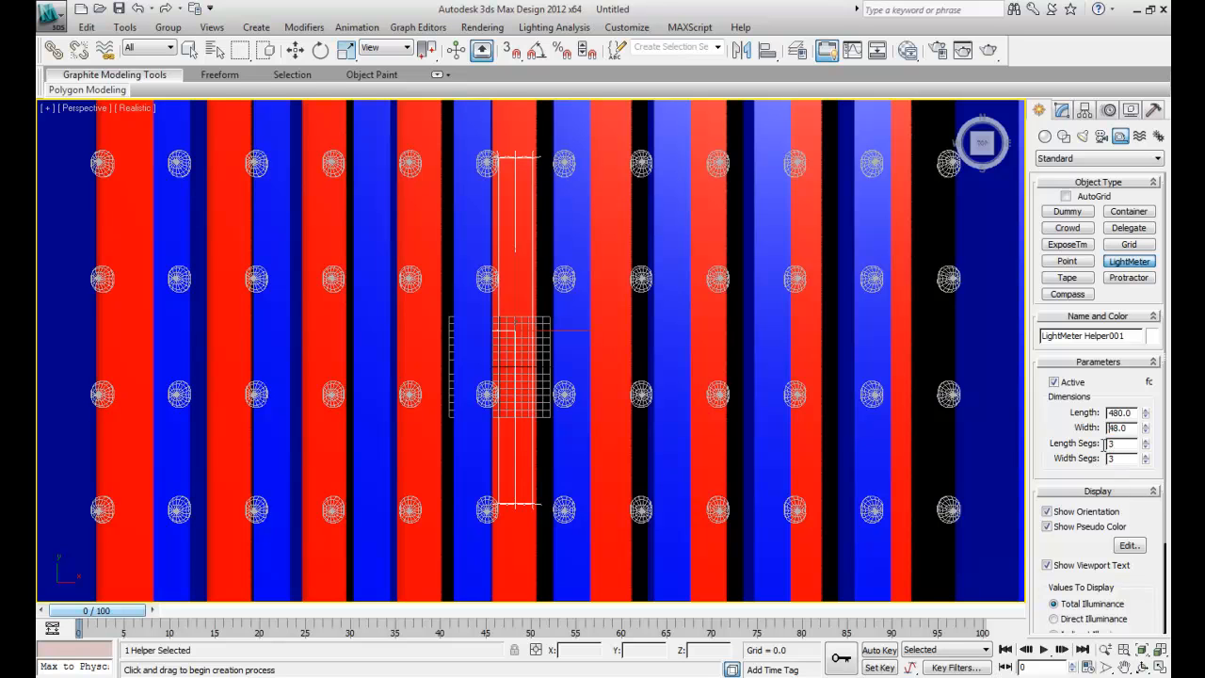
text(41)
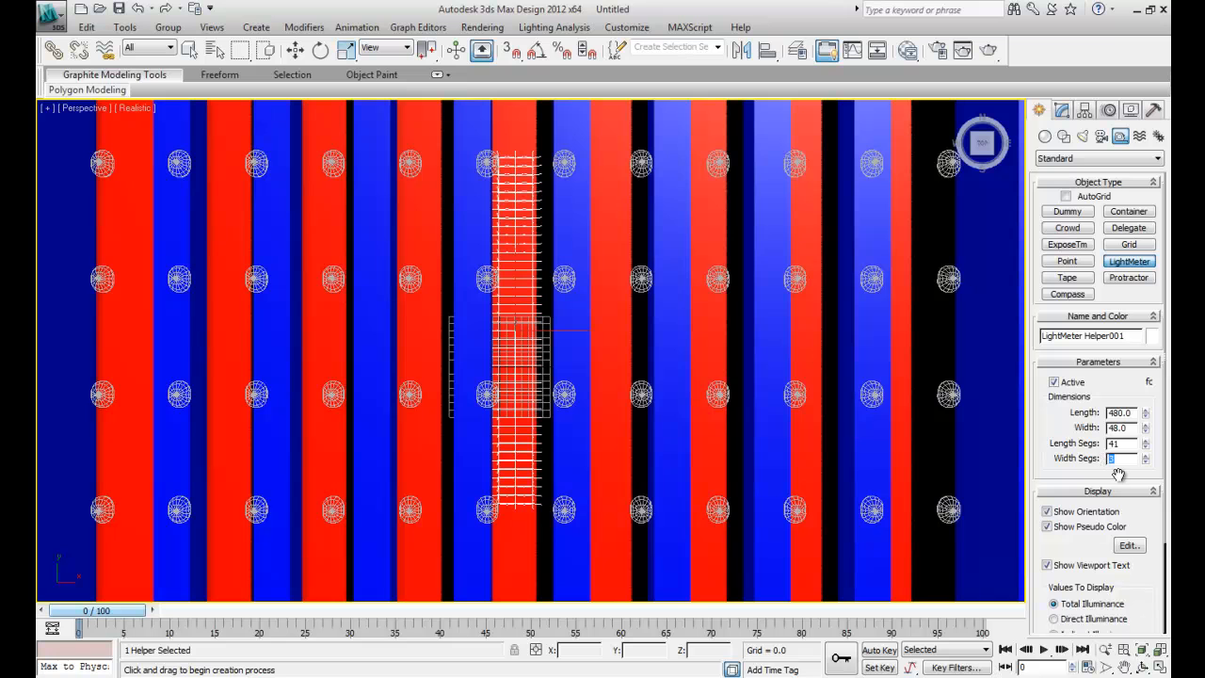
- Select the light meter and move it along the Y axis to about 20.5
click(524, 504)
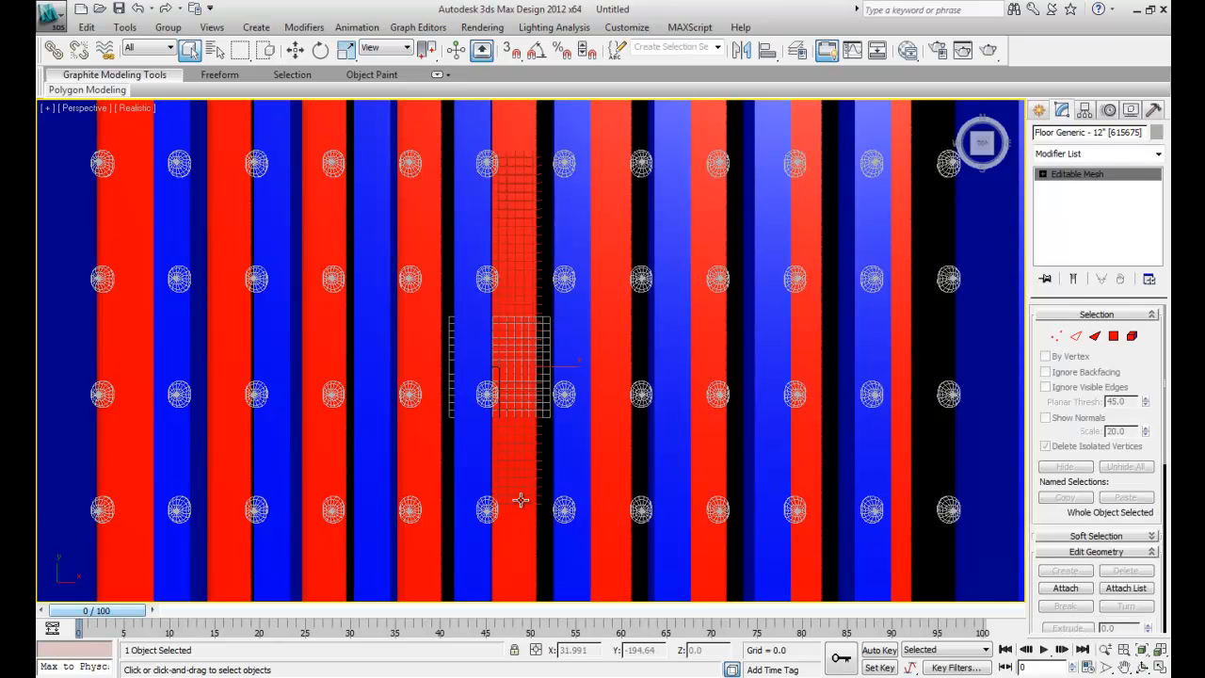
click(519, 502)
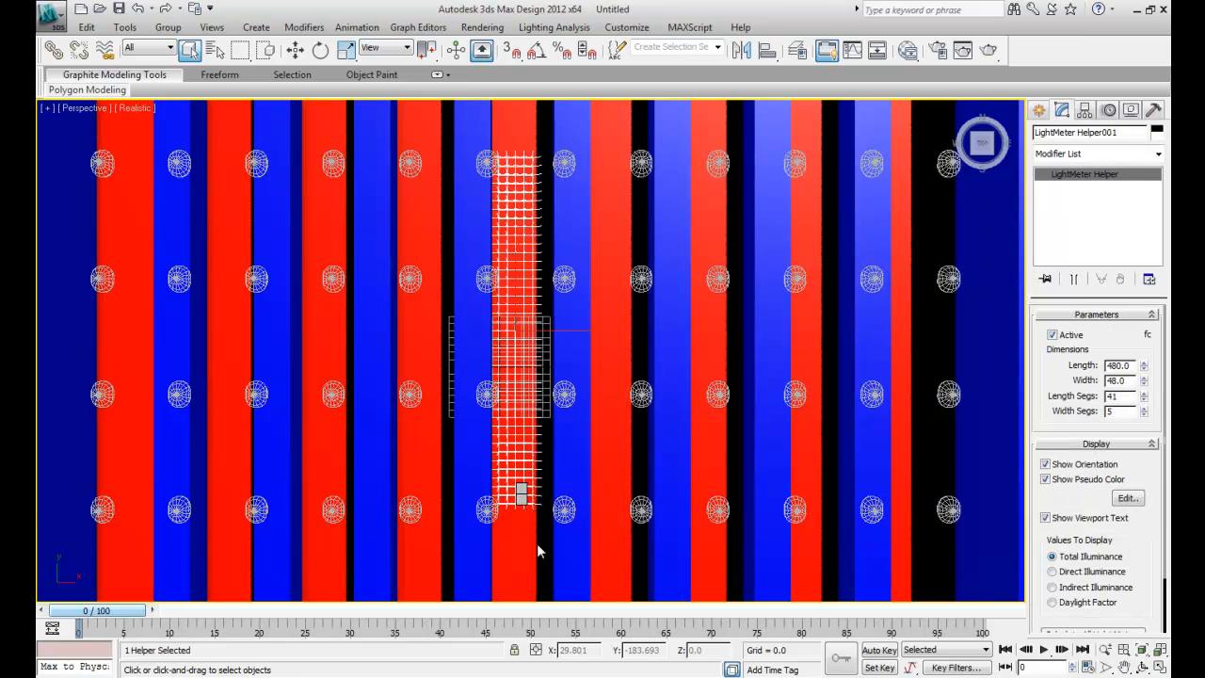
key(w)
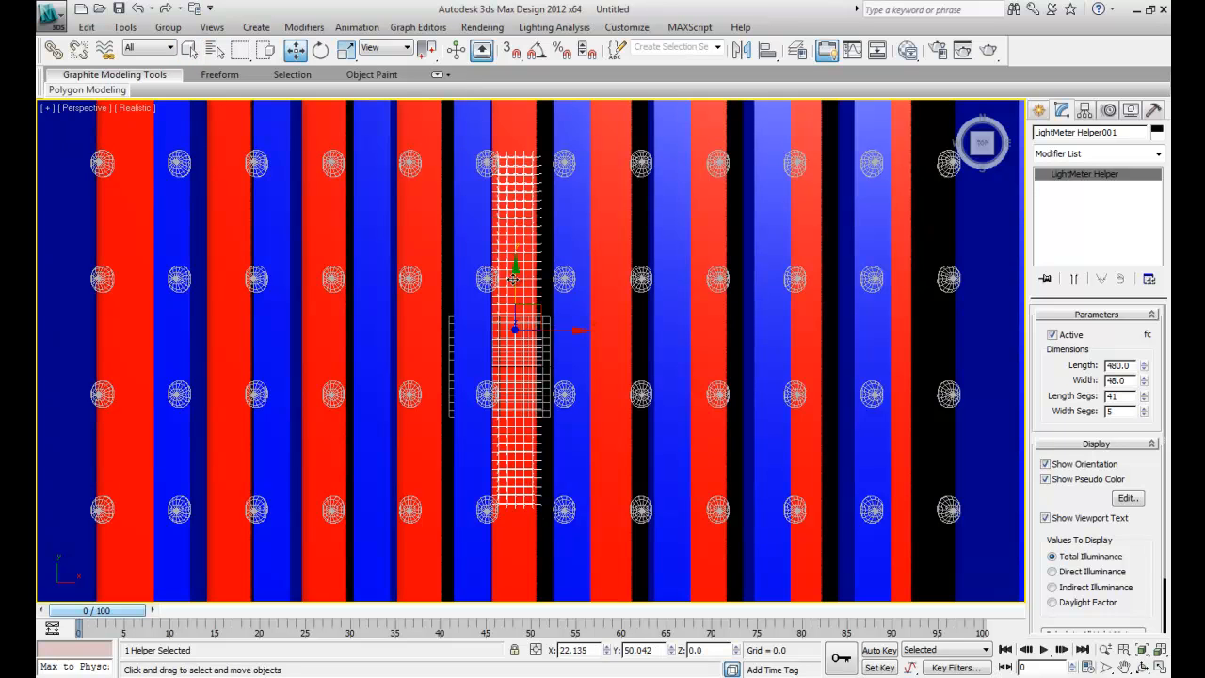
drag(513, 278, 516, 299)
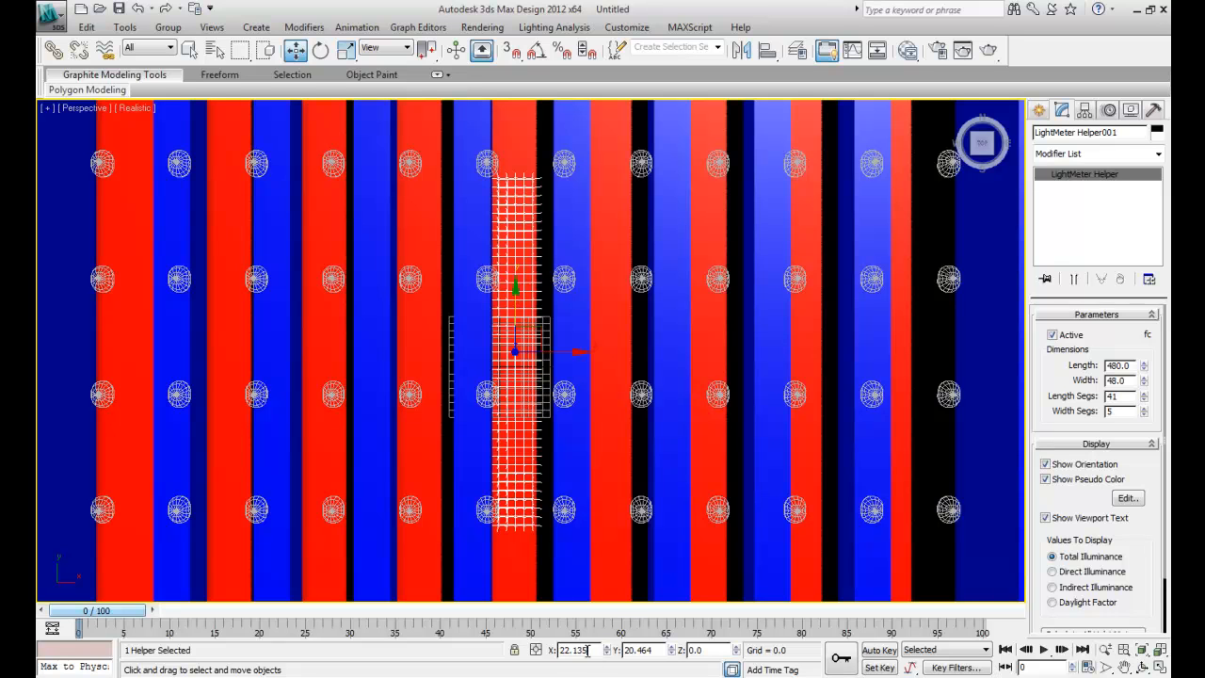
- Raise the light meter to Z 30 and shift it along X to about 26.5 to centre it in the aisle
drag(589, 650, 560, 655)
drag(719, 650, 649, 650)
text(30)
key(Return)
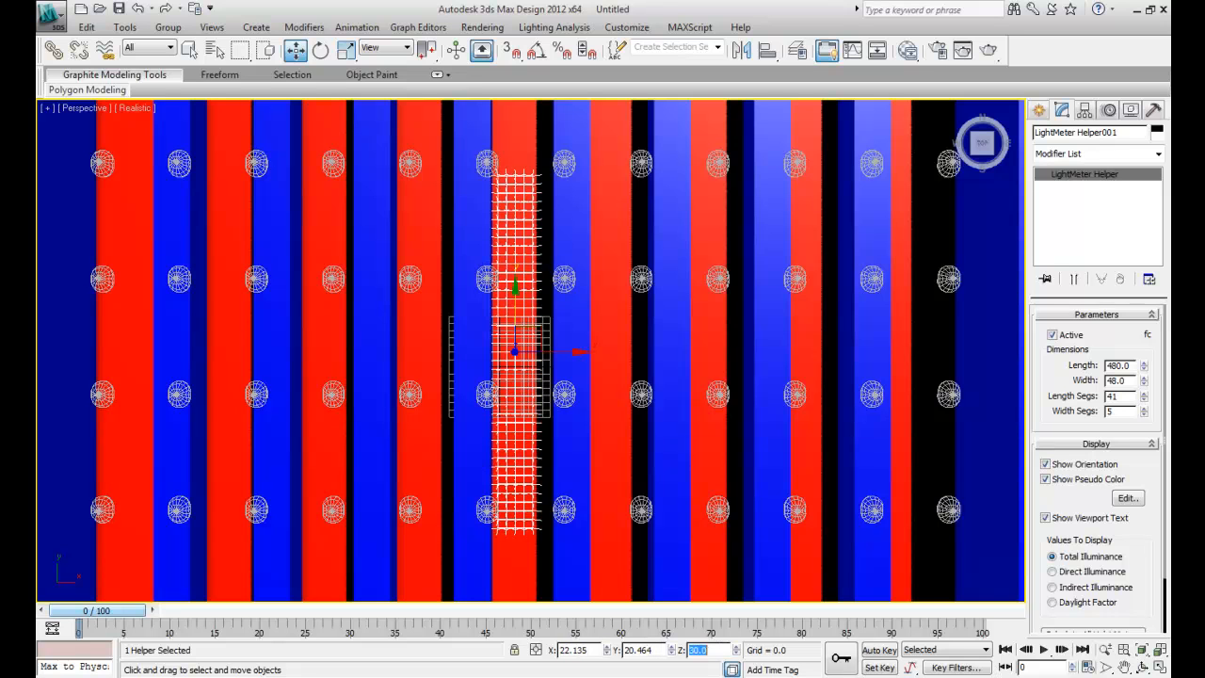
click(982, 156)
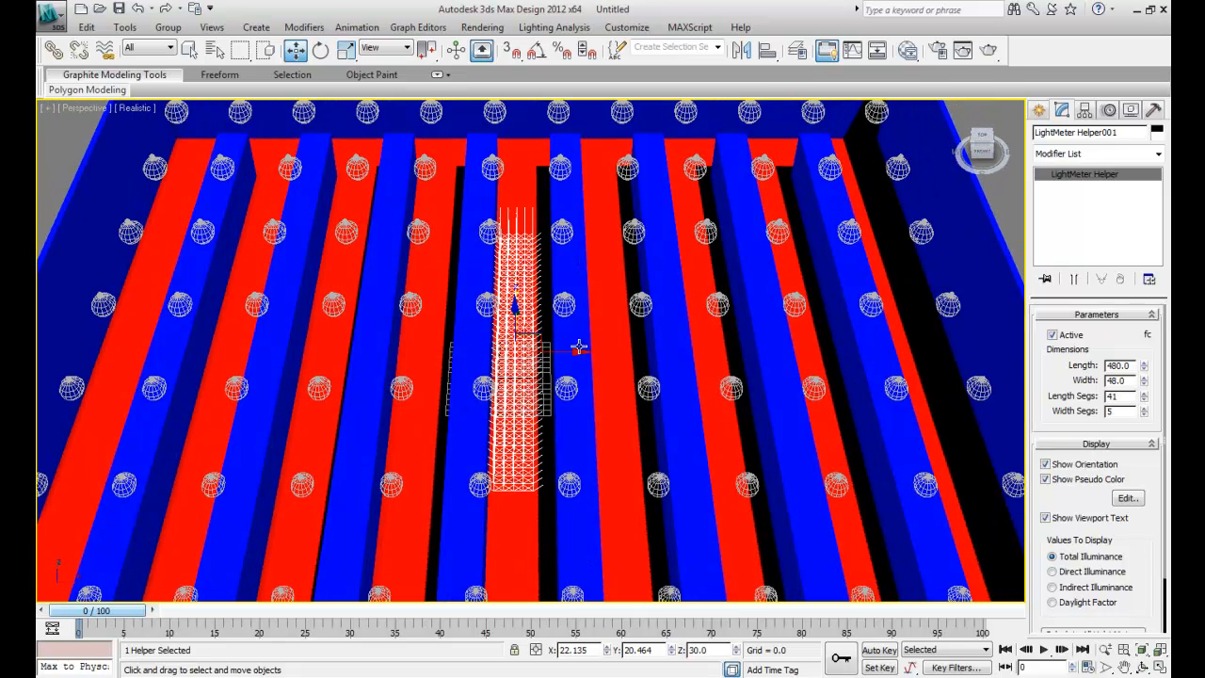
drag(570, 354, 572, 354)
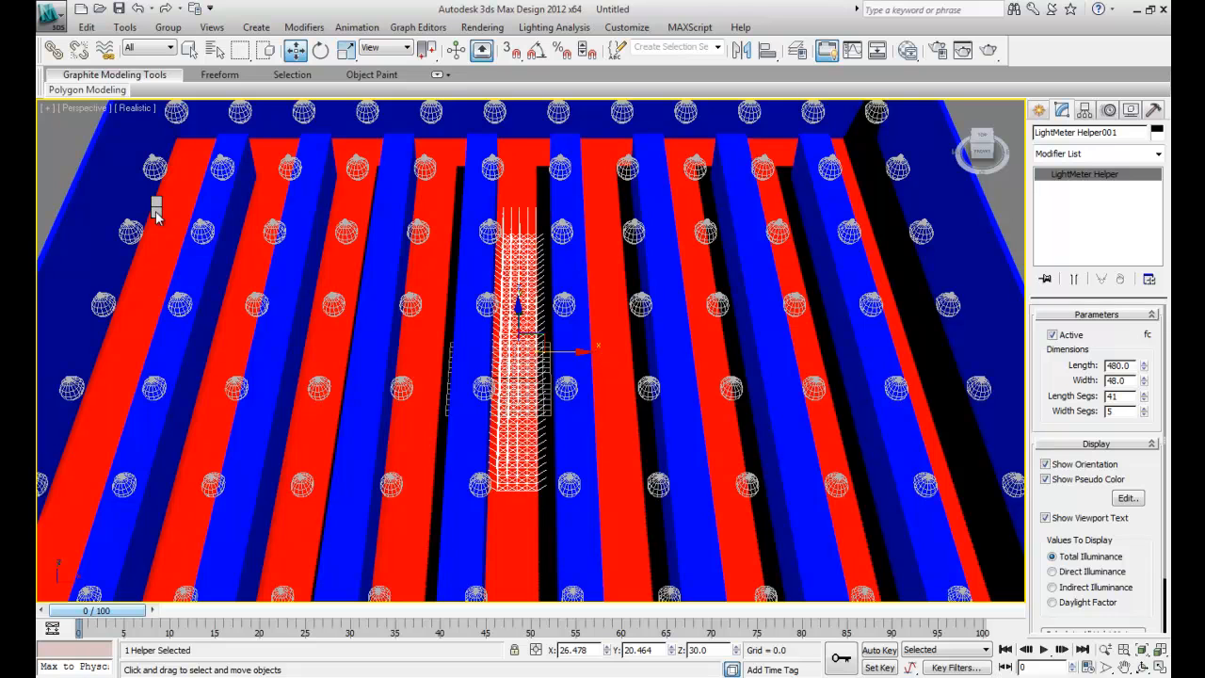
- Bring back the roof over the room and calculate all light meters
click(186, 139)
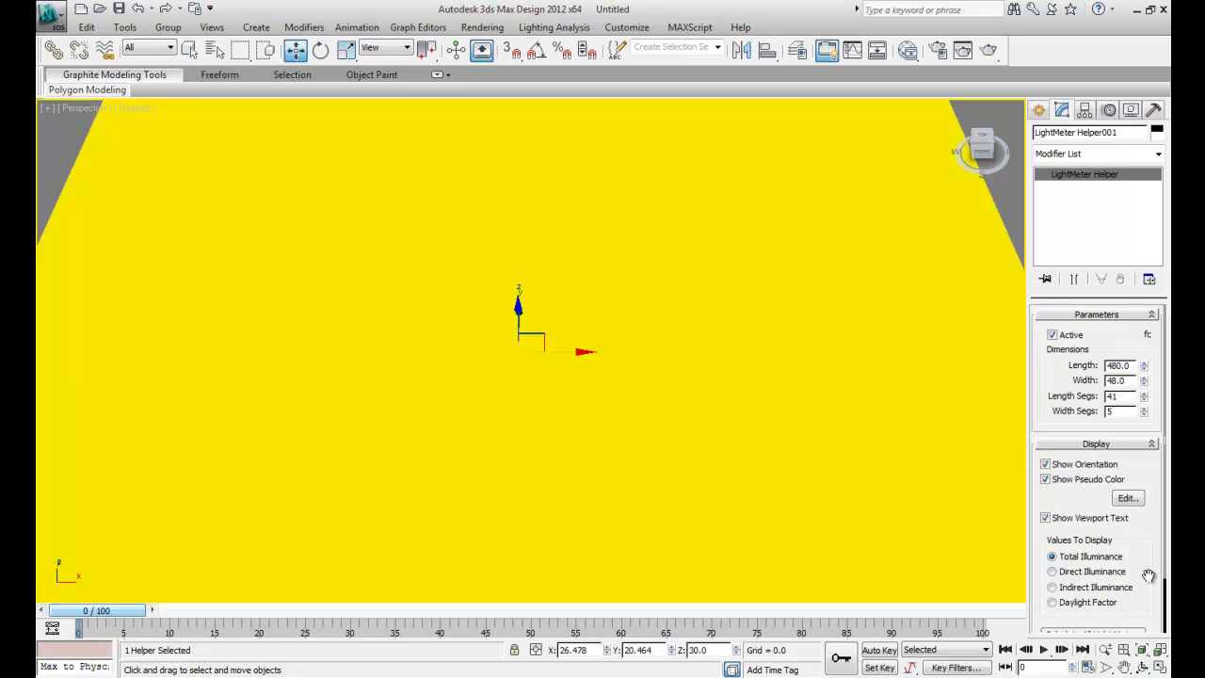
scroll(1144, 577, down, 2)
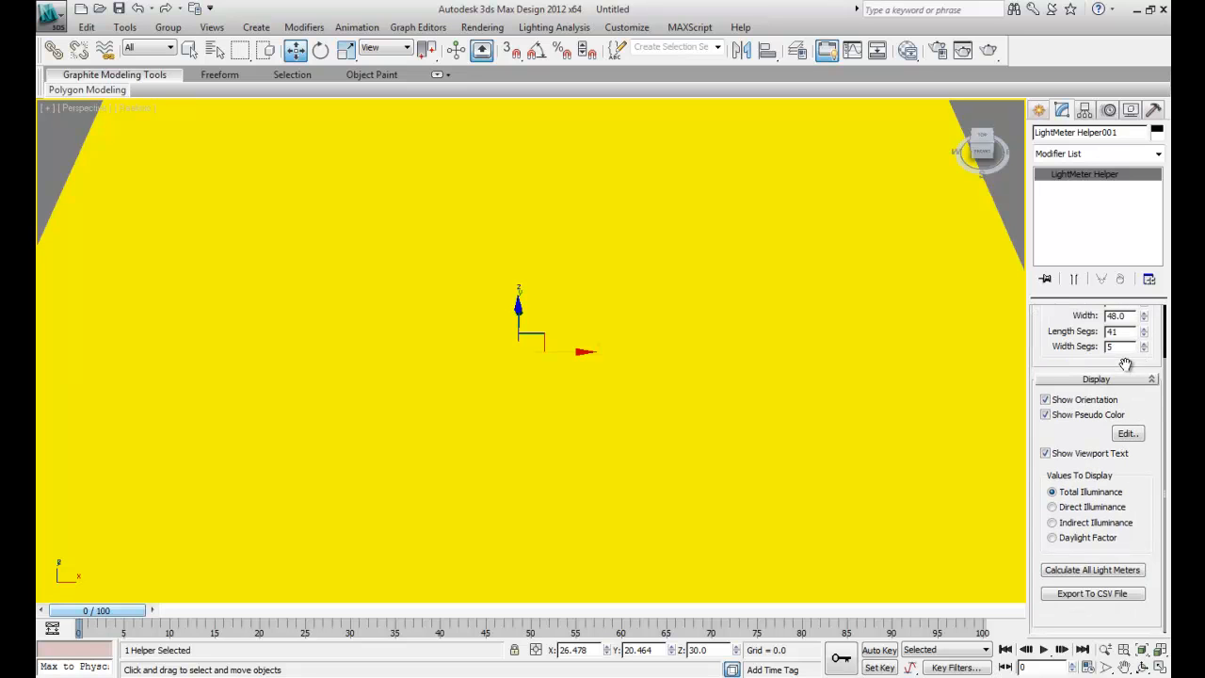
click(1121, 575)
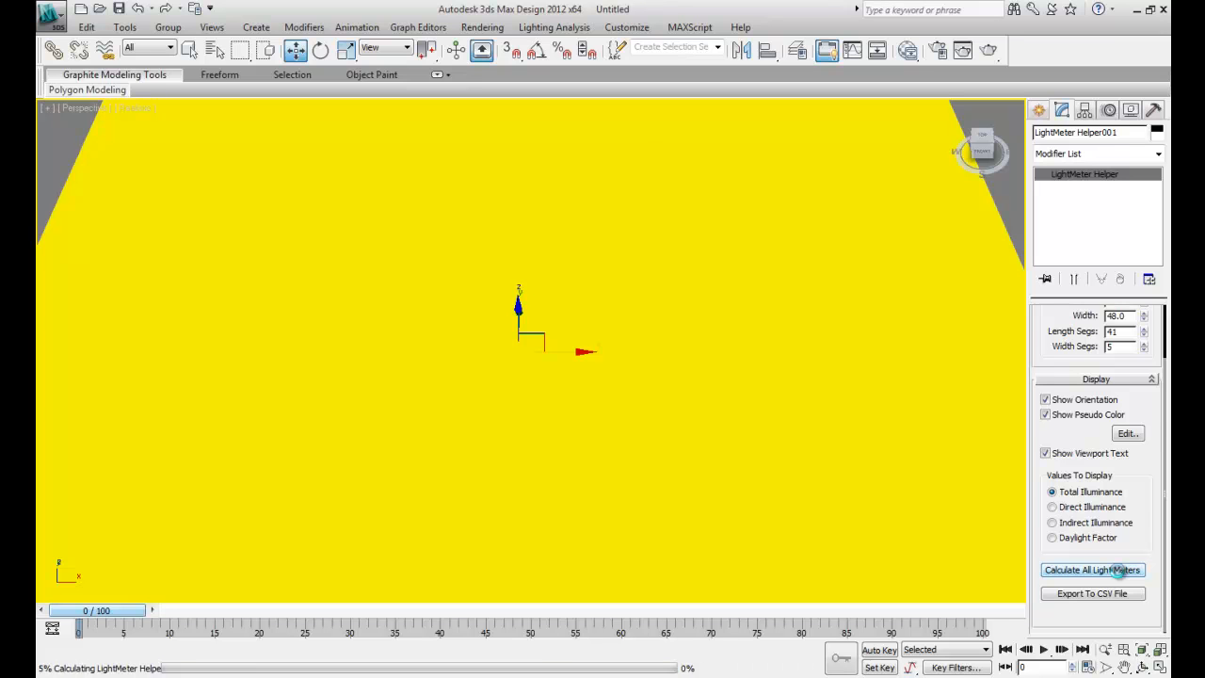
- Delete the roof and show the light meter grid from directly above
click(473, 261)
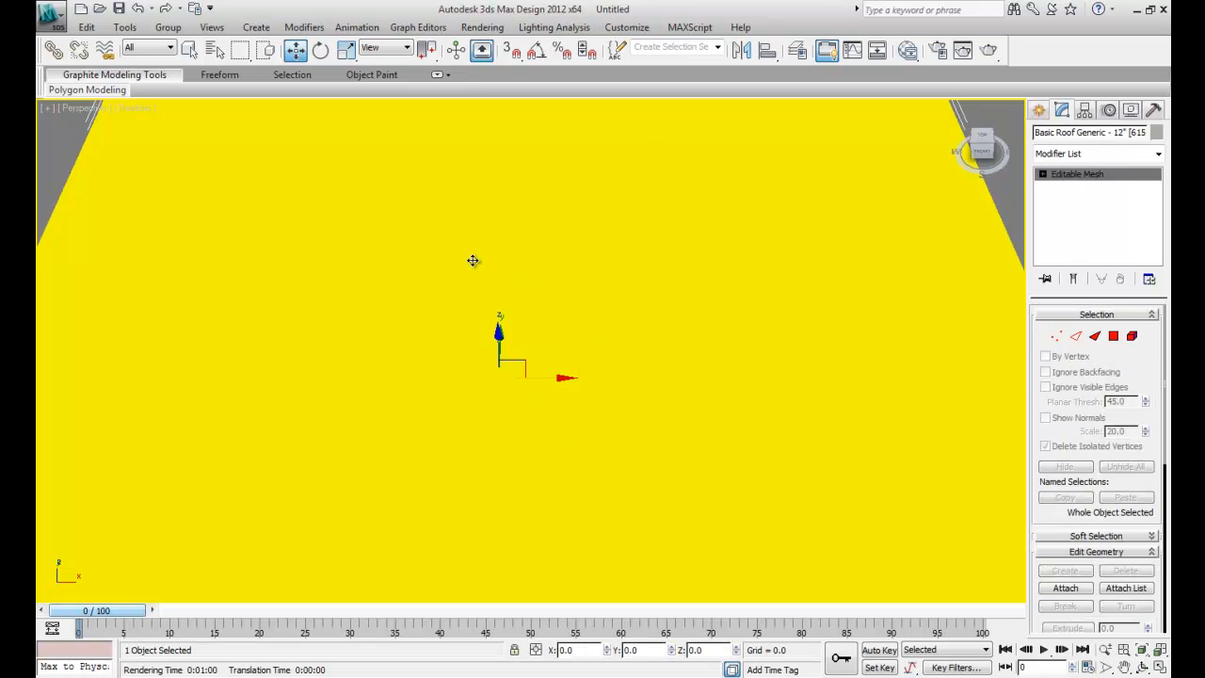
key(Delete)
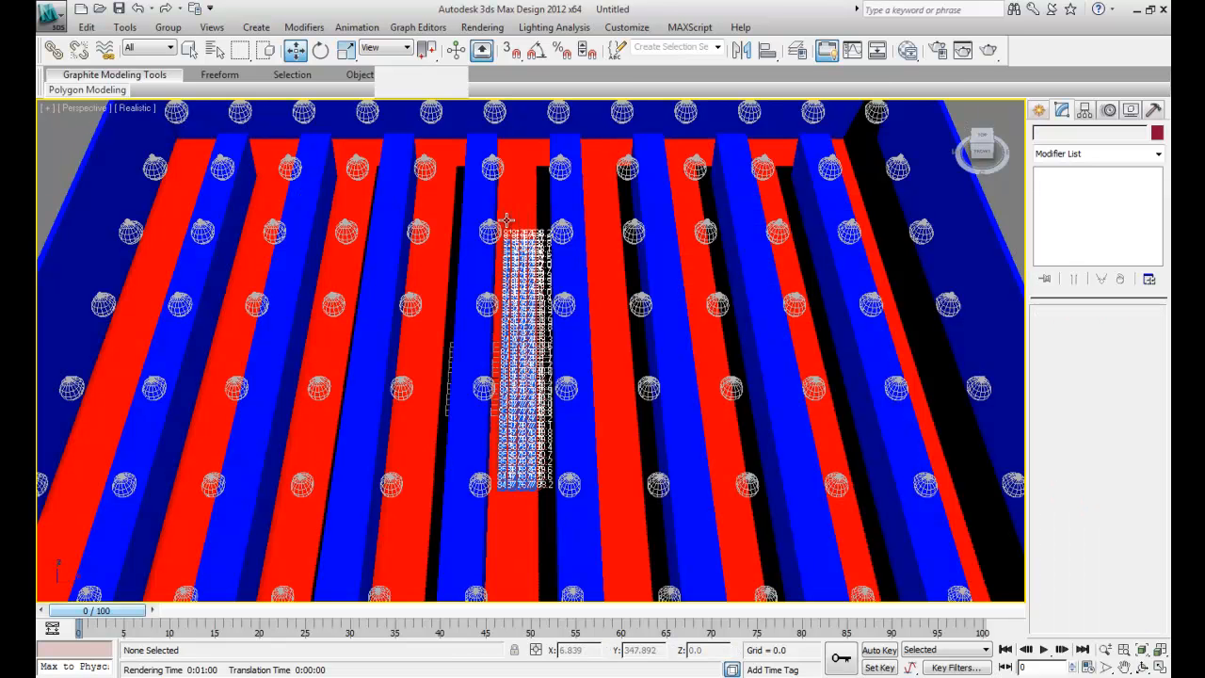
click(983, 137)
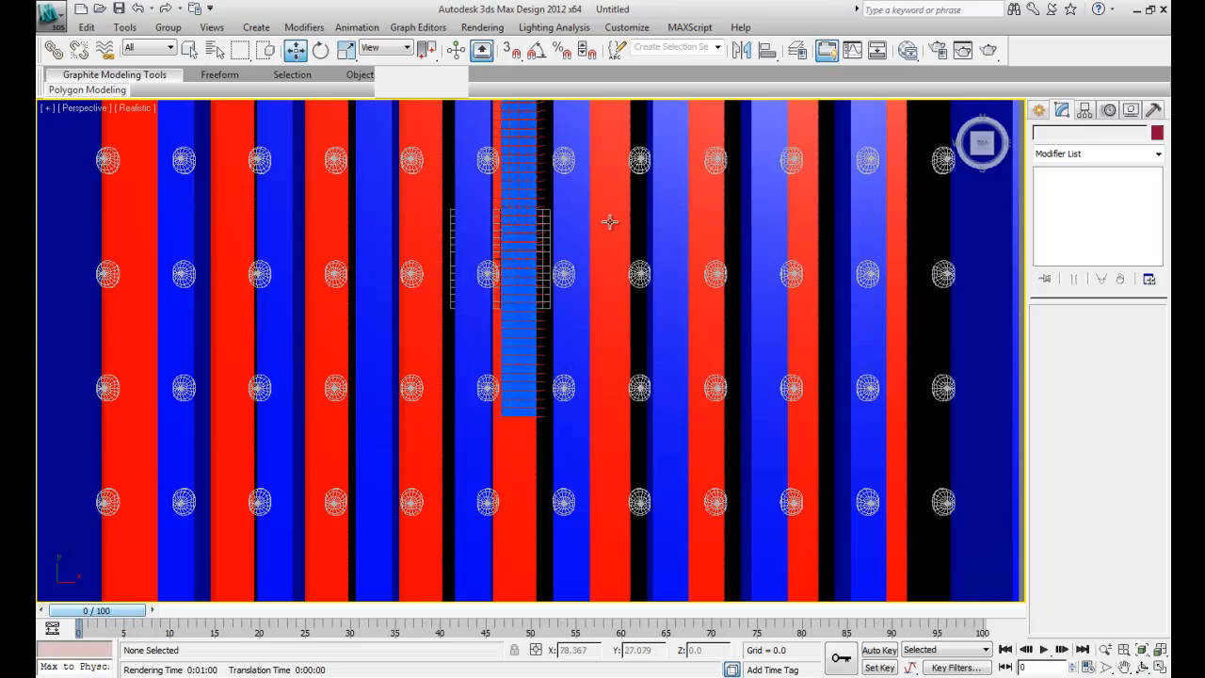
click(1127, 667)
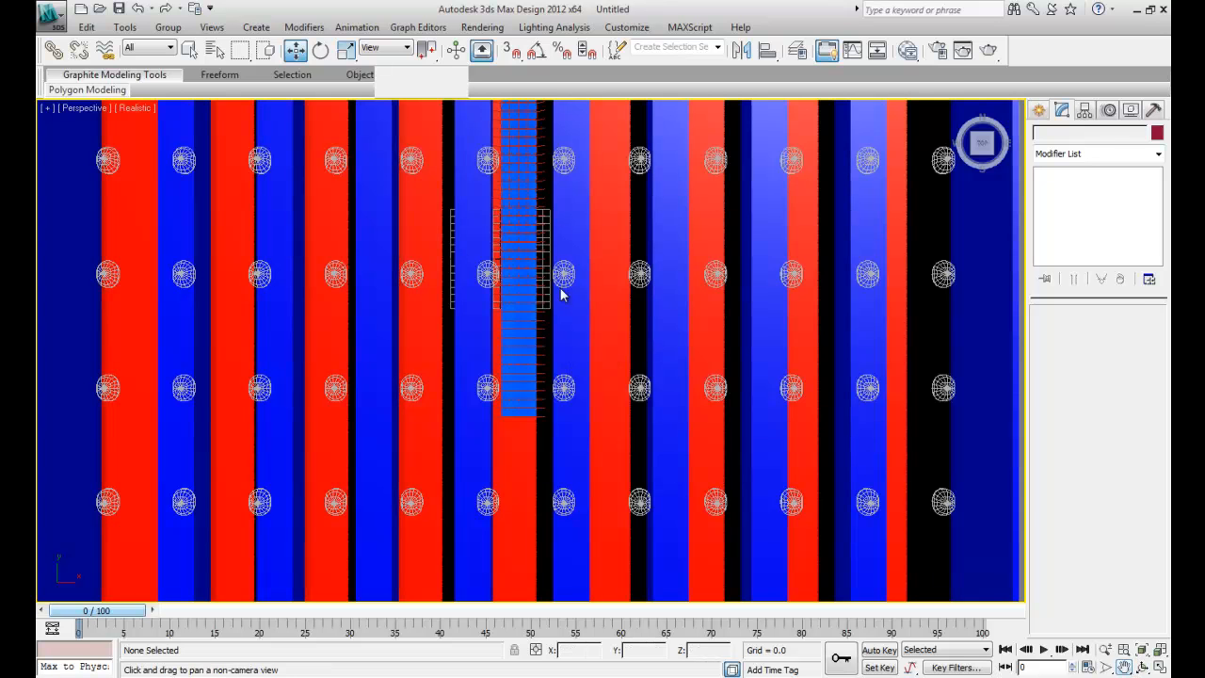
drag(557, 298, 538, 399)
right_click(538, 399)
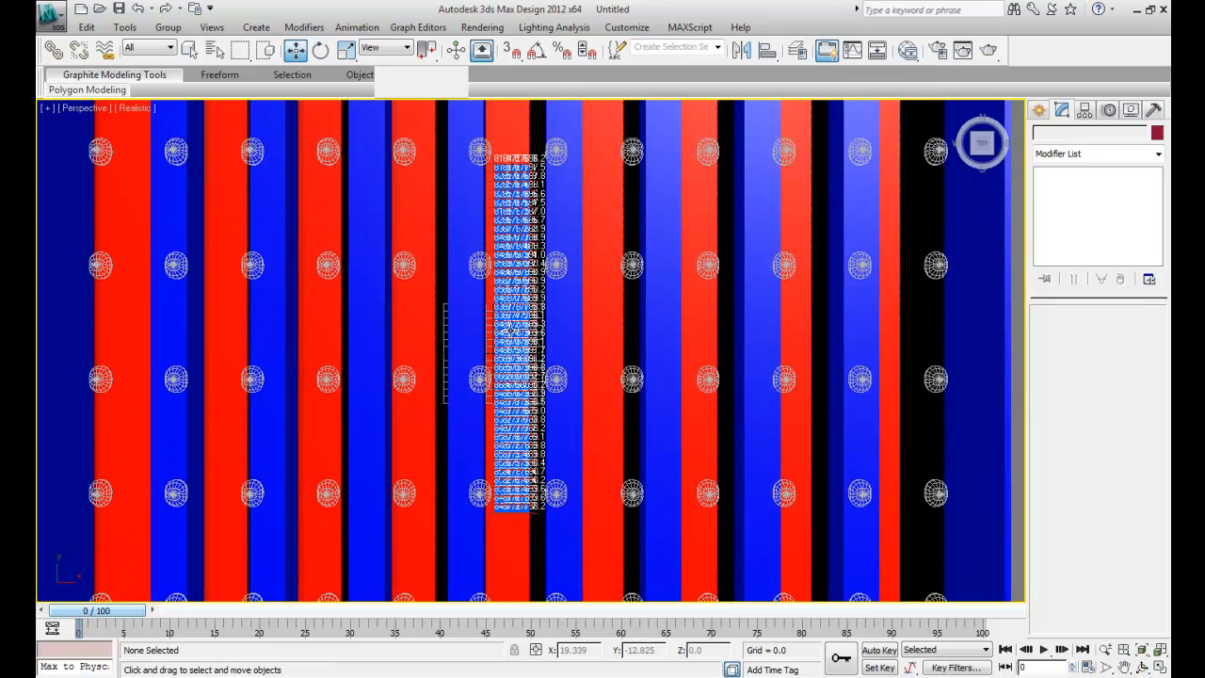
- Open the Lighting Analysis Assistant and set the maximum of the analysis value color coding to 101 fc
click(554, 27)
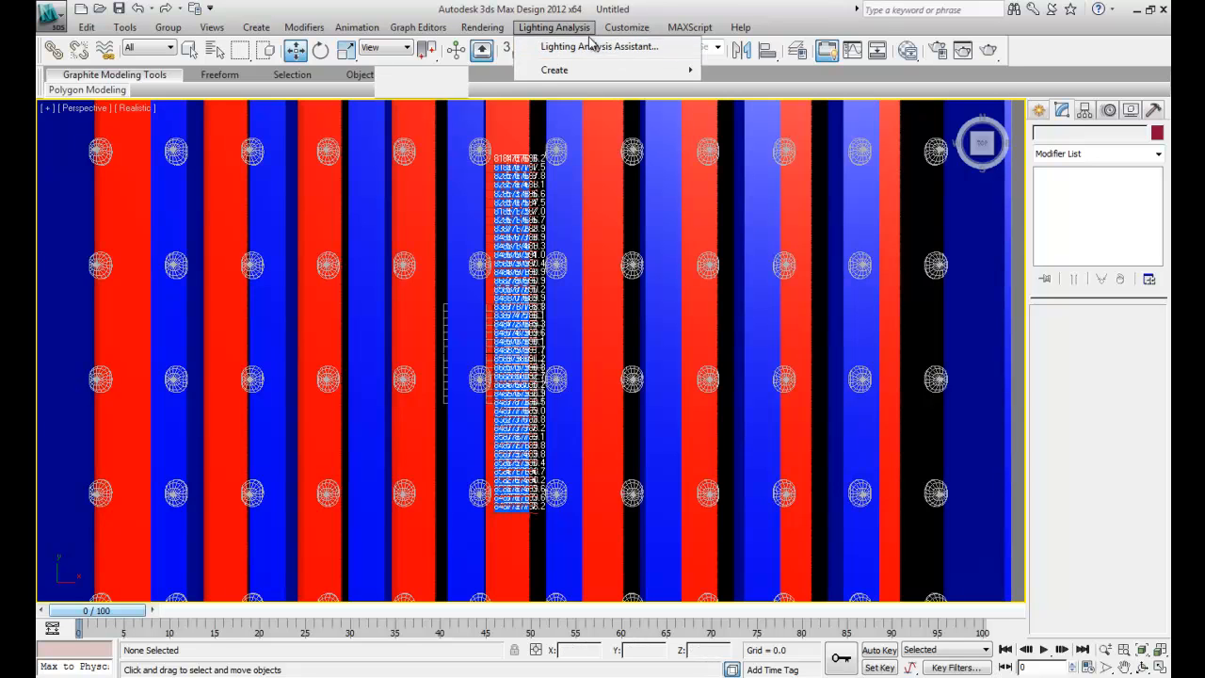
click(593, 39)
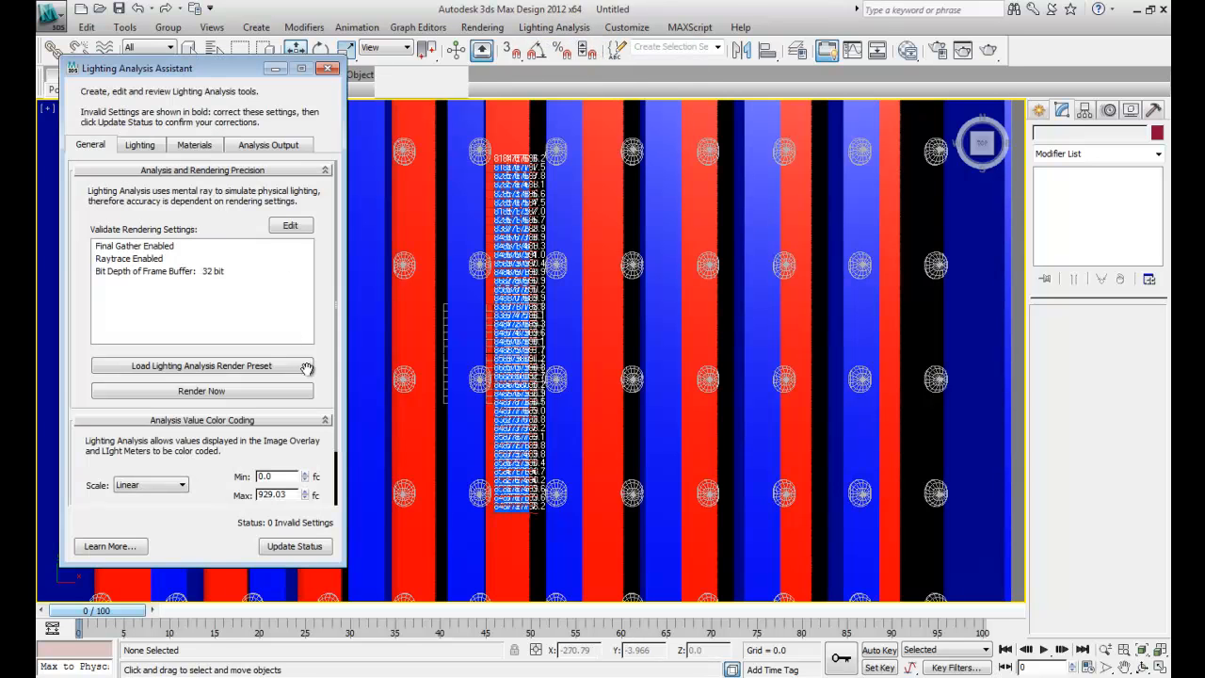
drag(213, 480, 213, 418)
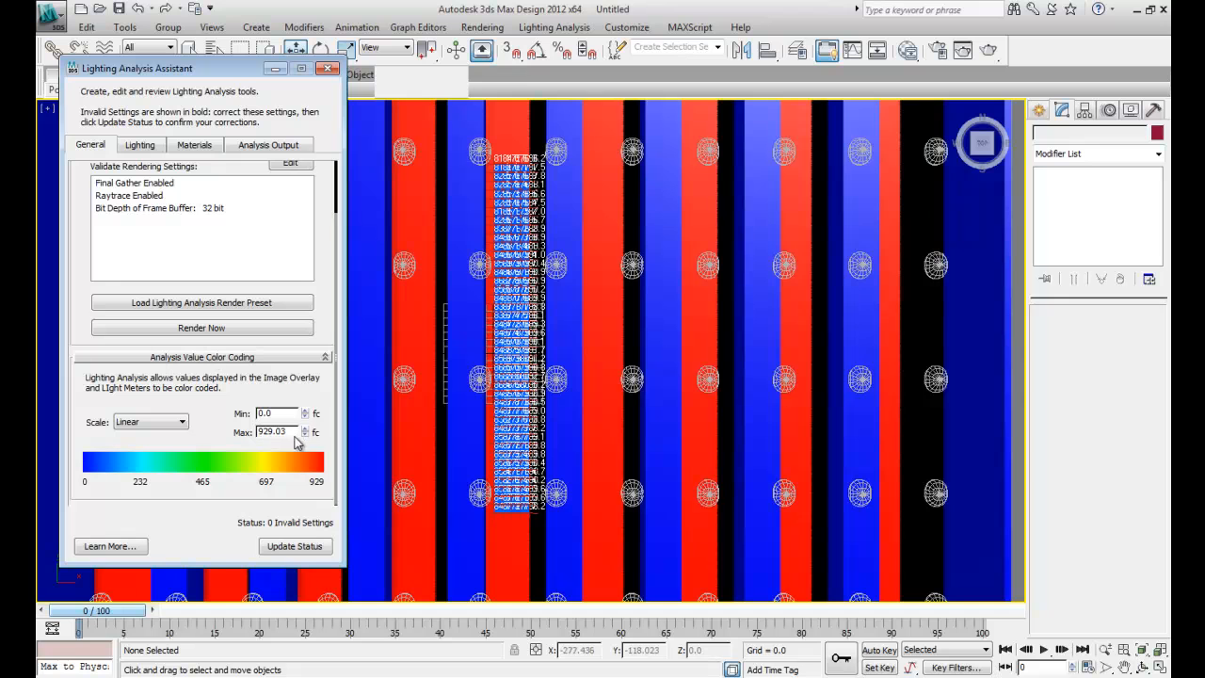
drag(290, 431, 248, 429)
text(1)
key(Return)
scroll(523, 281, up, 1)
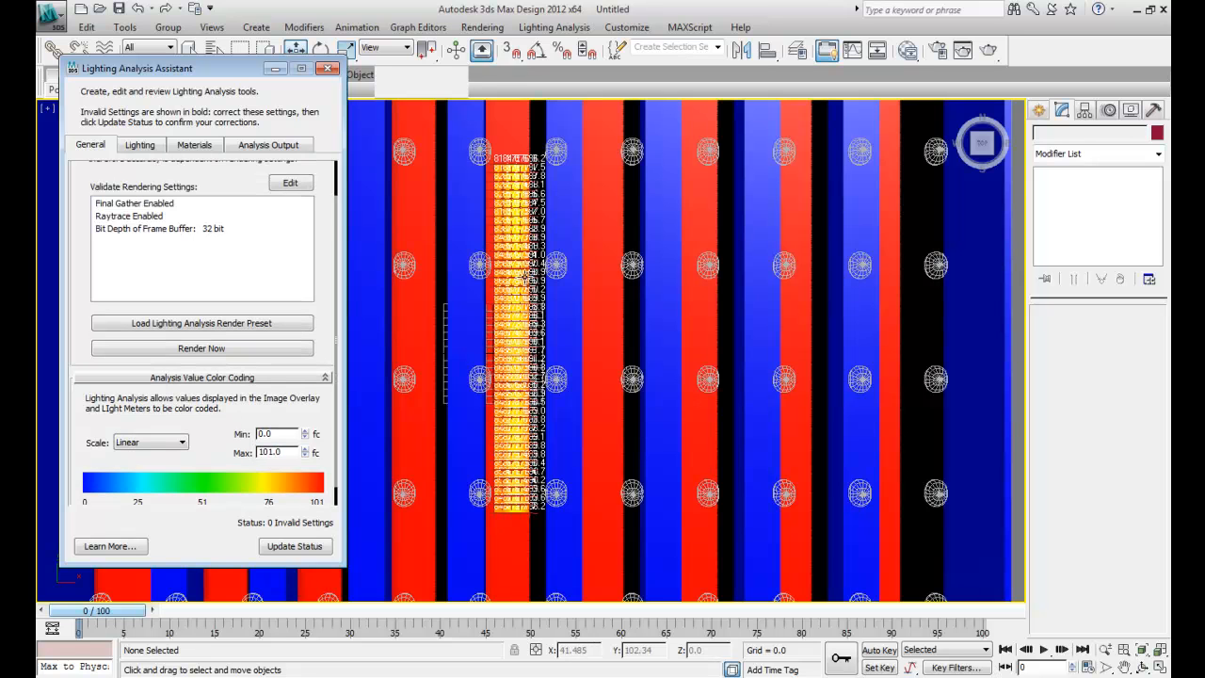
- Batch export the light meter data, accepting overwriting, and open the exported LightMeter Helper001.csv in Excel
click(265, 147)
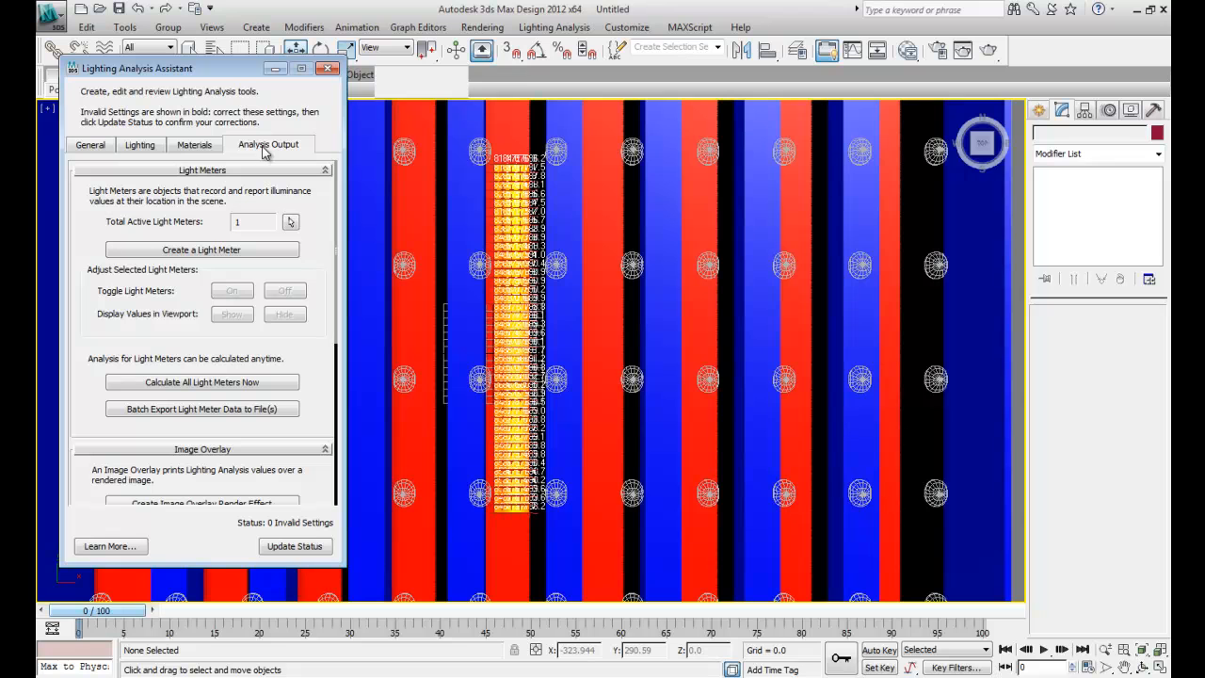
click(212, 411)
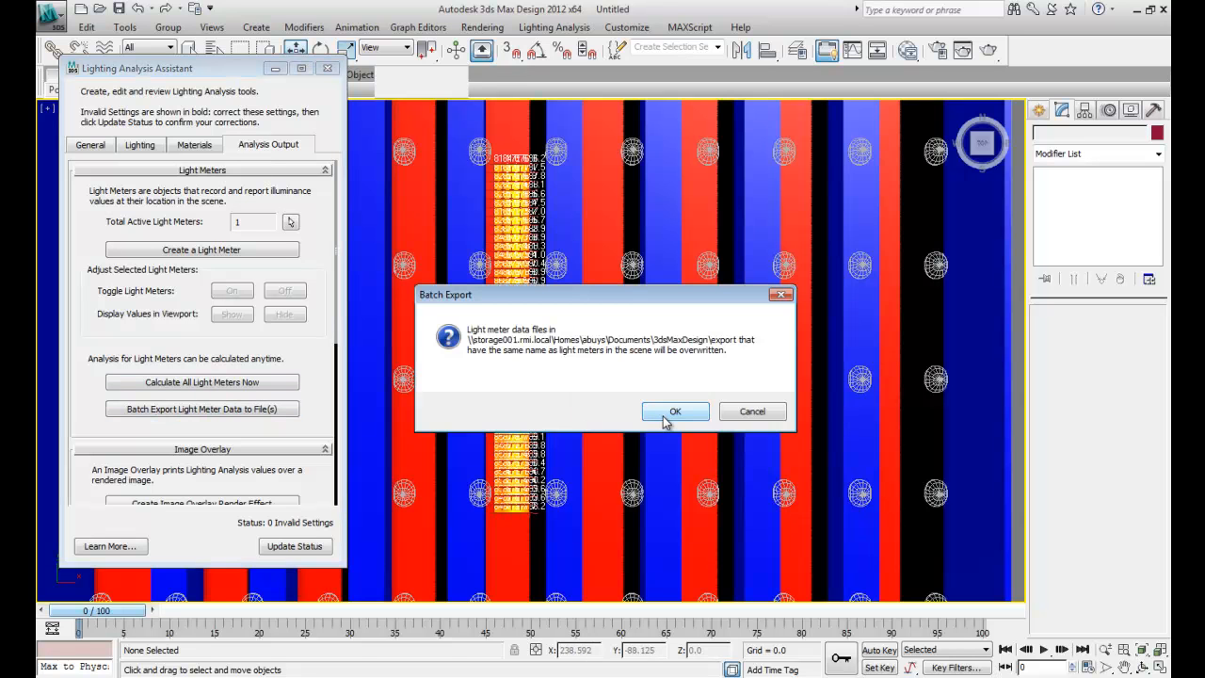
click(666, 416)
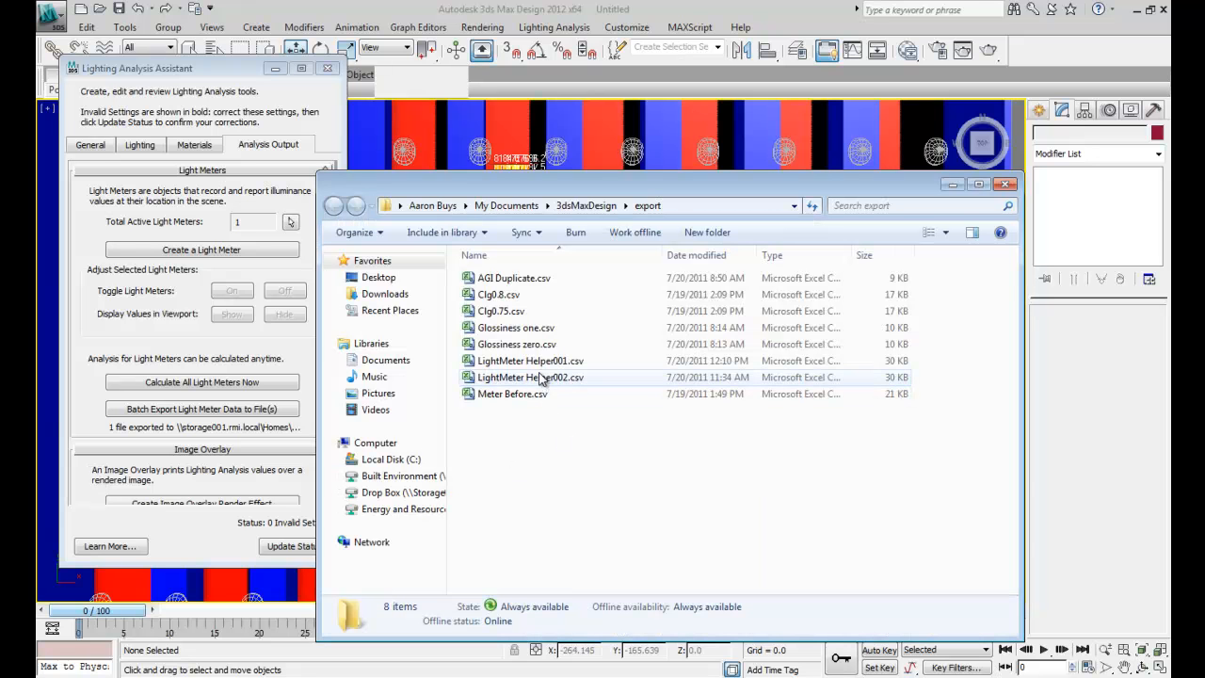
double_click(539, 364)
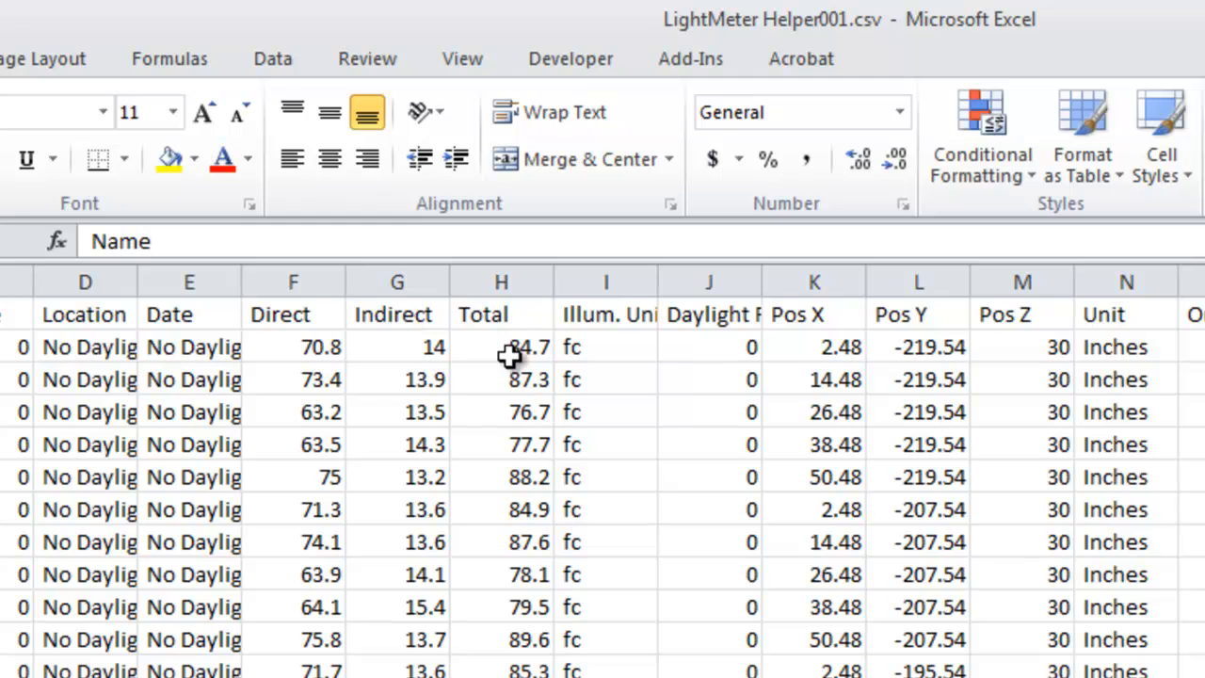
- Insert four blank rows below the header and enter an AVERAGE formula over all Total values in cell H5
drag(0, 348, 0, 444)
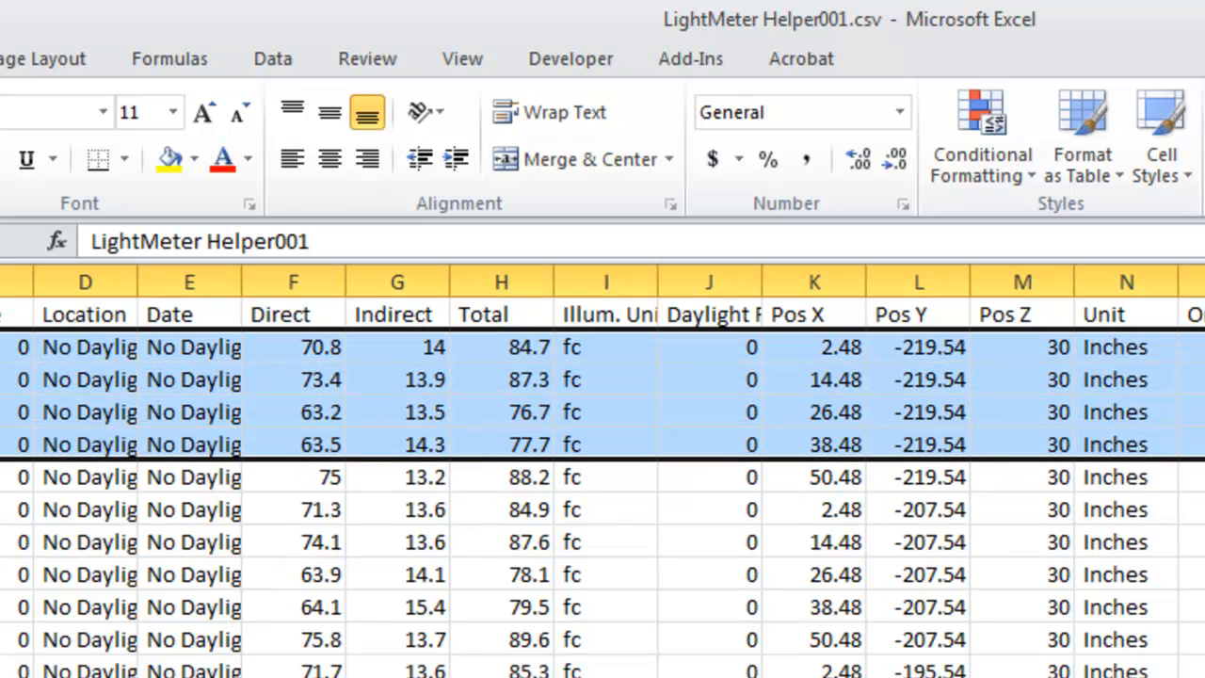
key(ctrl+shift+plus)
click(514, 448)
text(=average()
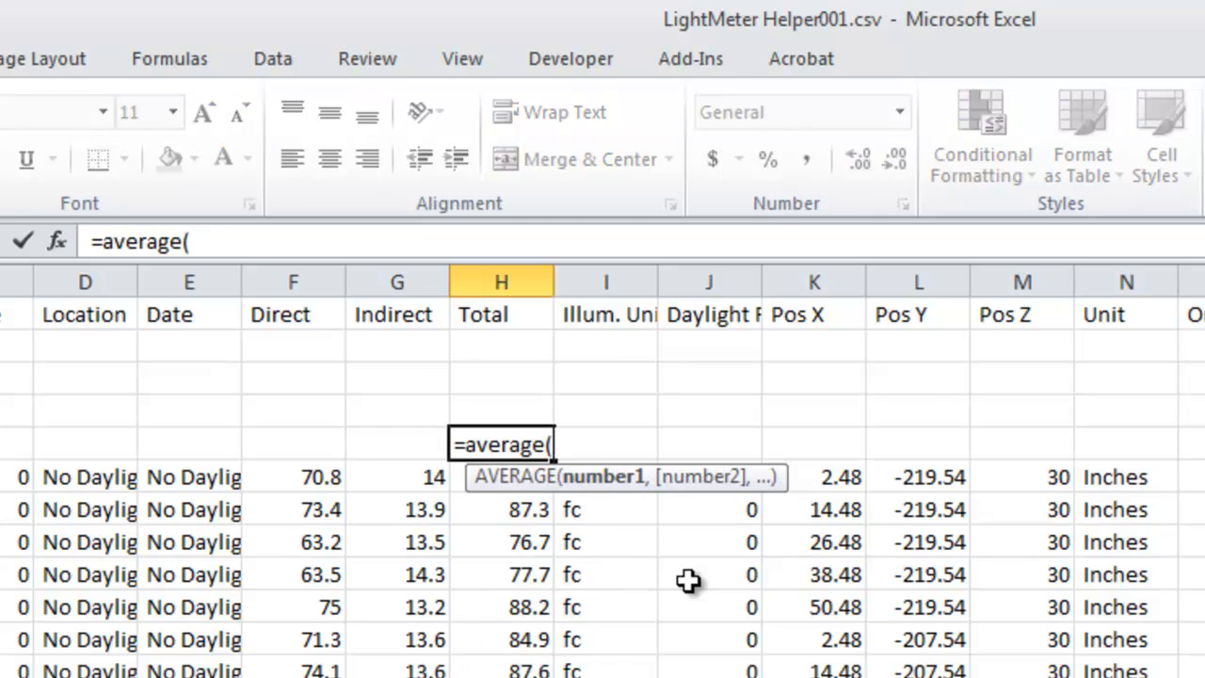
key(Down)
key(ctrl+shift+Down)
key(Return)
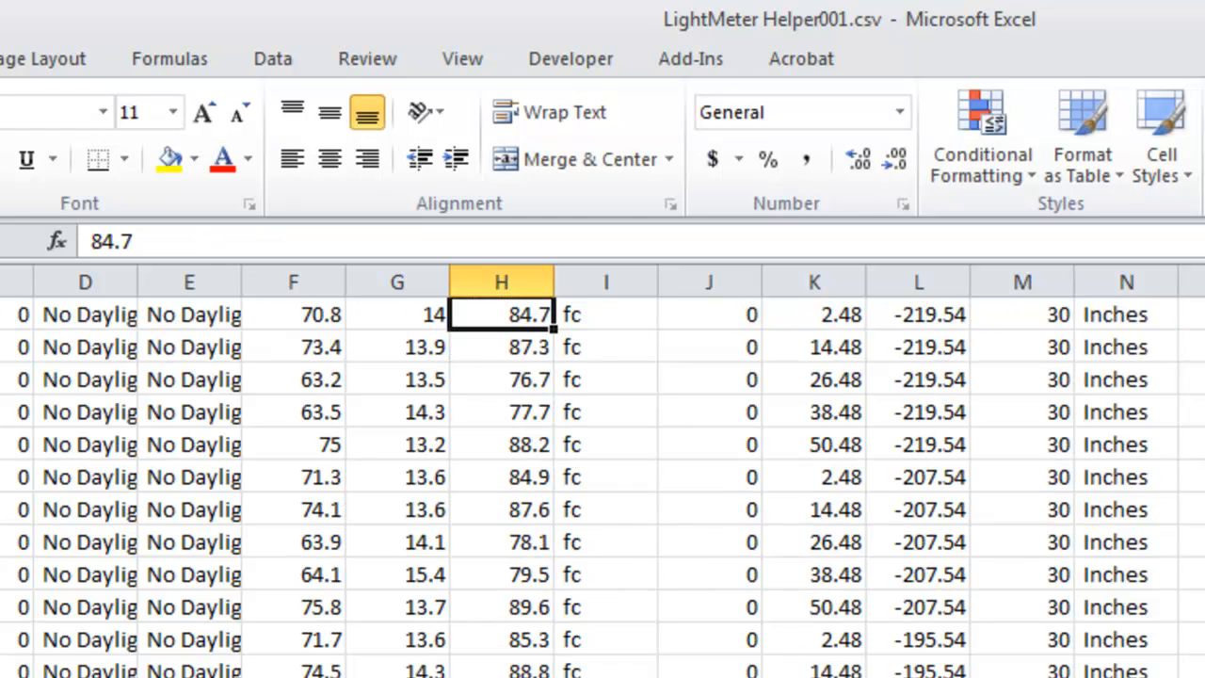